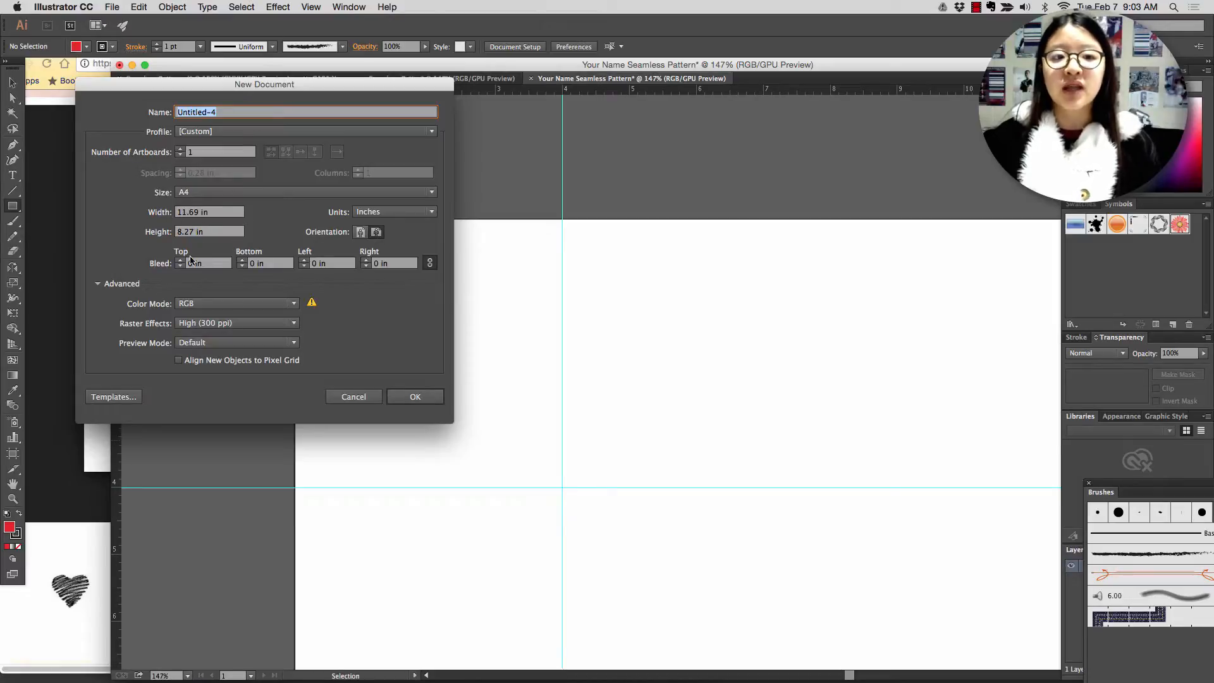
- Name the new A4 landscape document "Your name - Seamless Pattern" and create it
key("BackSpace")
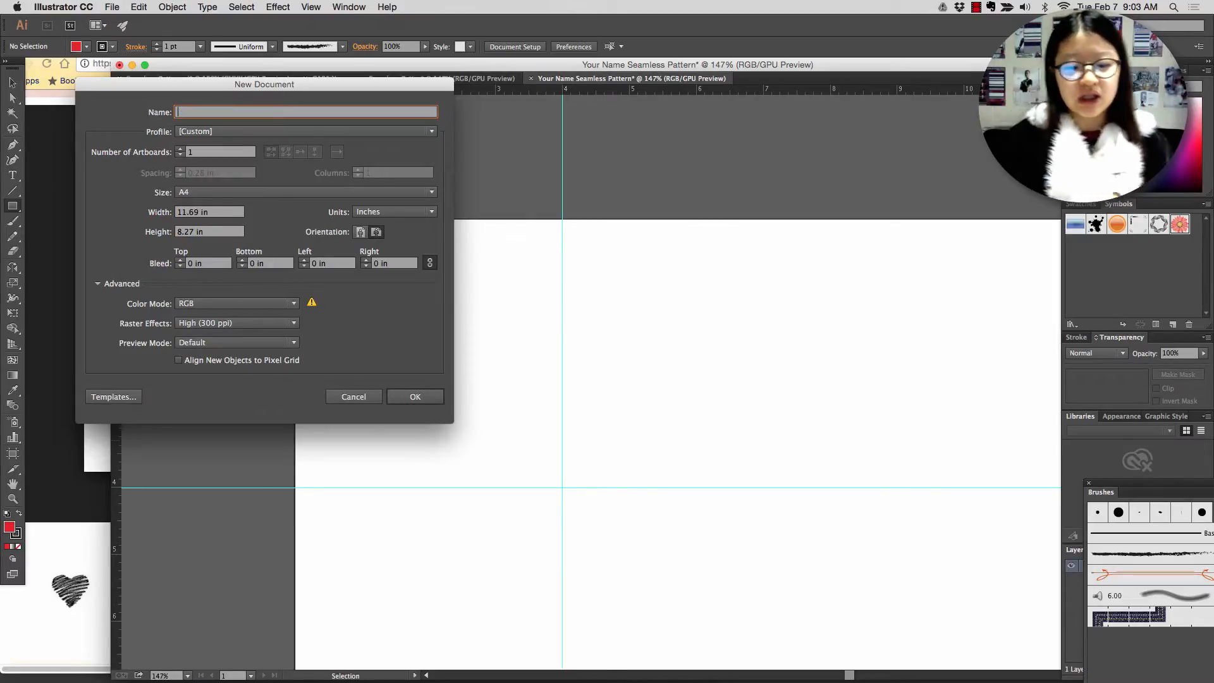
type("Your name")
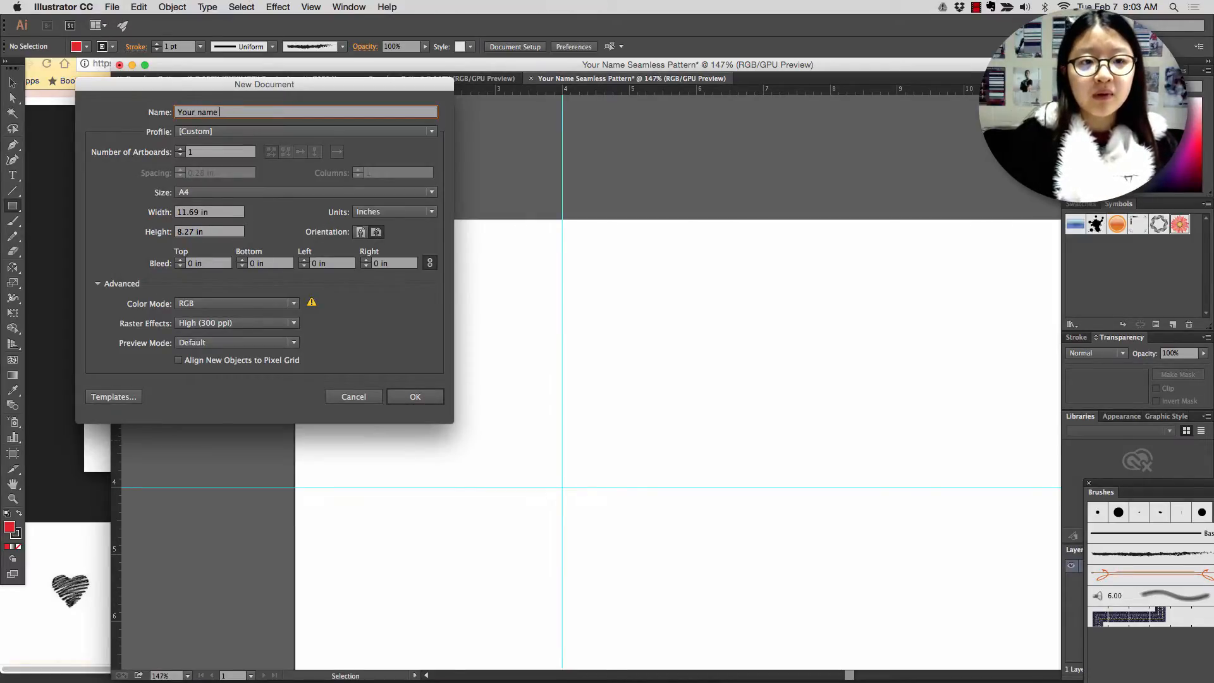
type(" - Seamles")
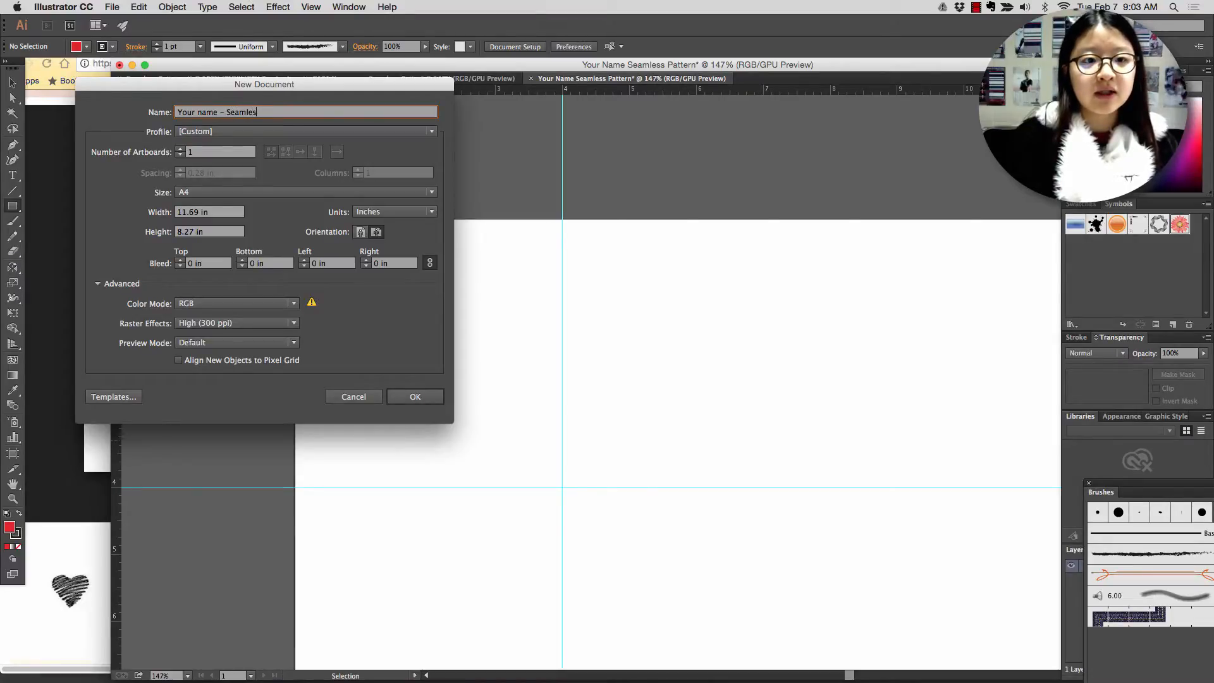
type("s D")
key("BackSpace")
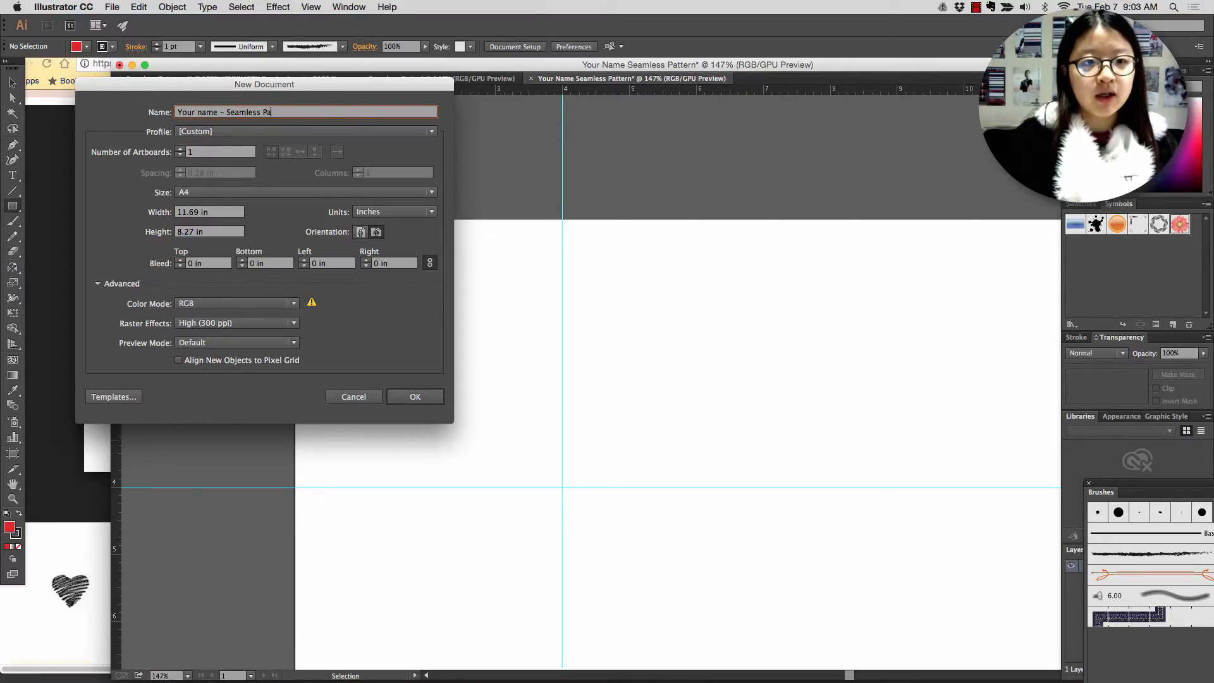
type("Pattern")
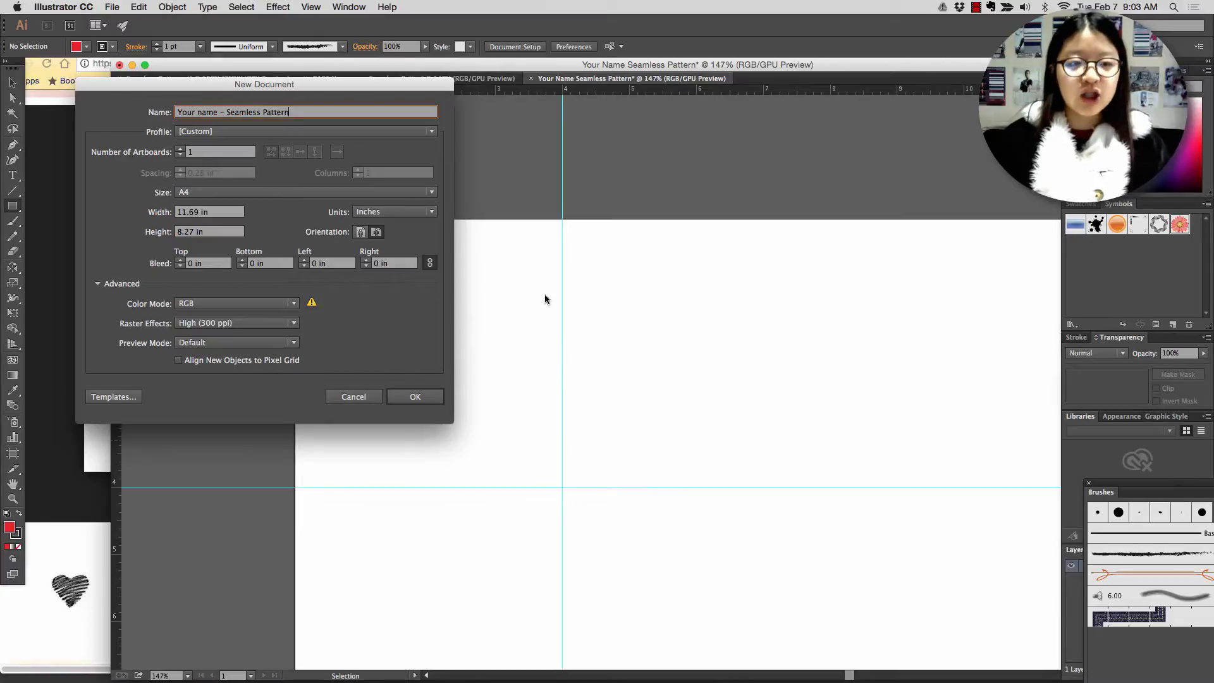
left_click(441, 397)
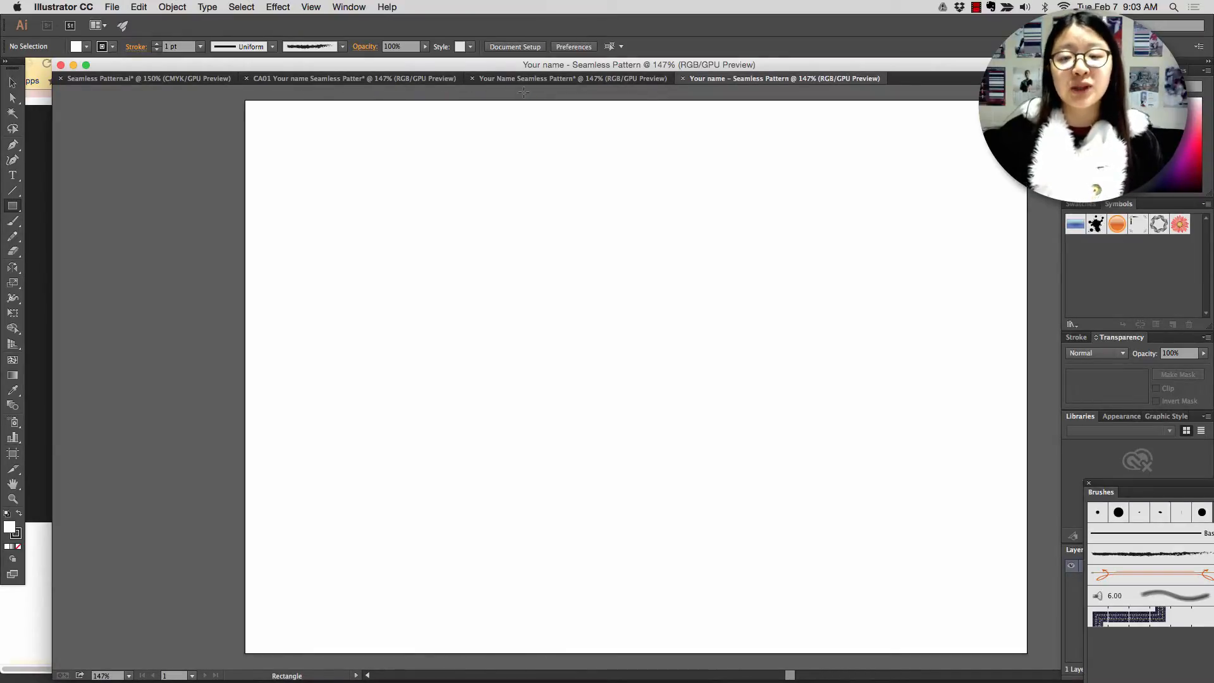
- Find the Rulers command by searching for "ru" and show the rulers in the document
left_click(387, 6)
type("ru")
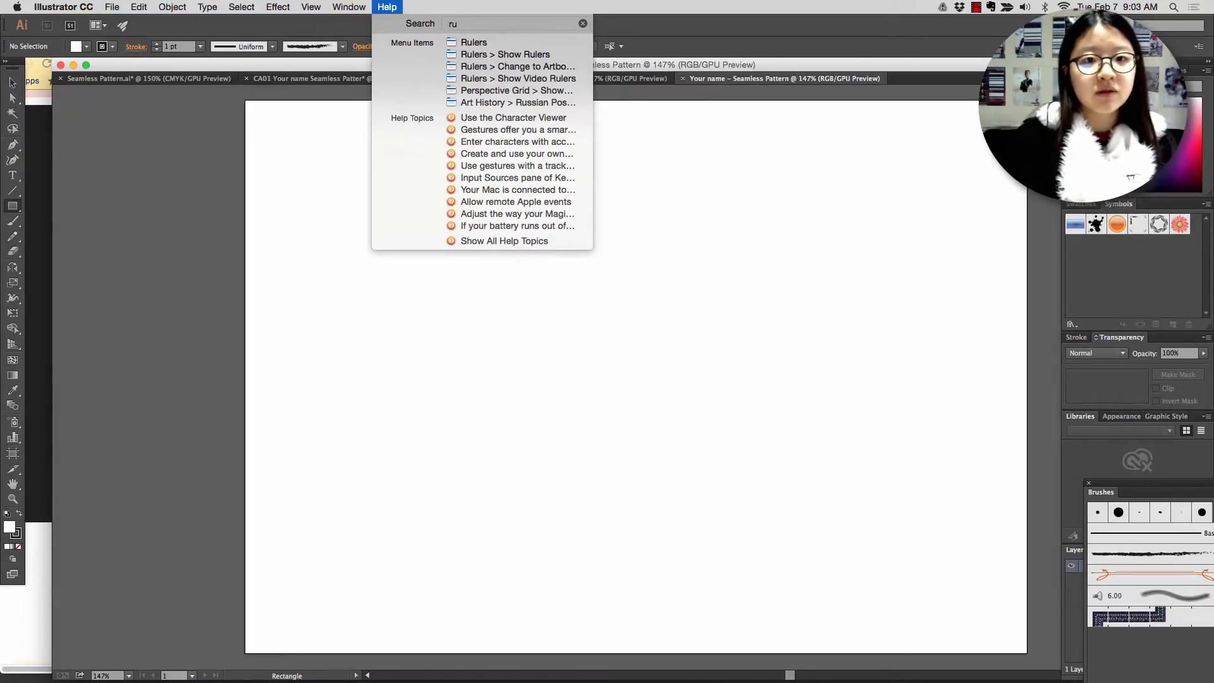
mouse_move(474, 42)
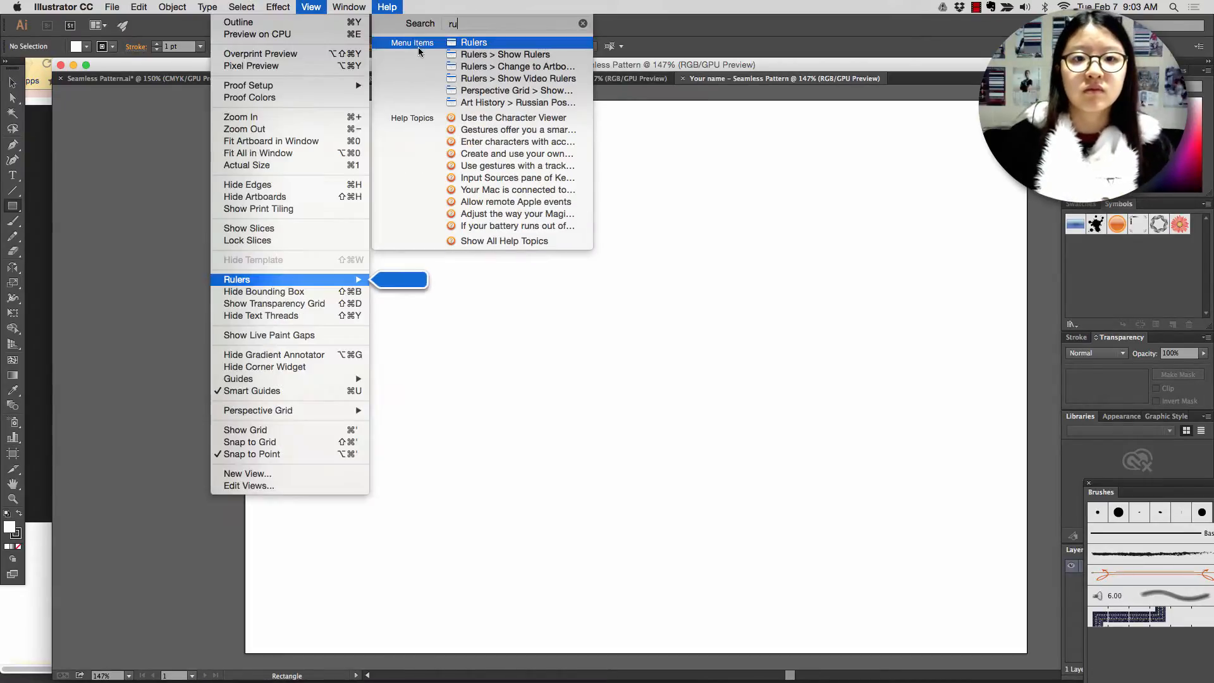
mouse_move(319, 275)
left_click(383, 282)
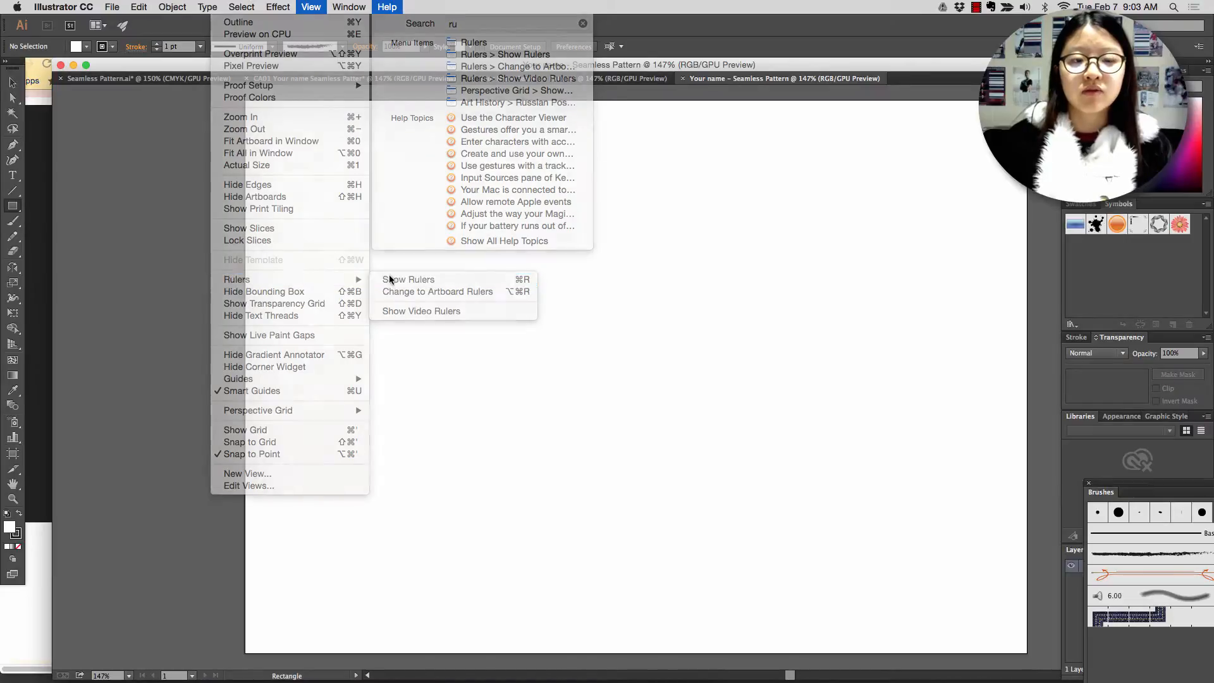
- Place a vertical guide and a horizontal guide, each at the 4-inch ruler mark
left_click_drag(205, 268, 511, 278)
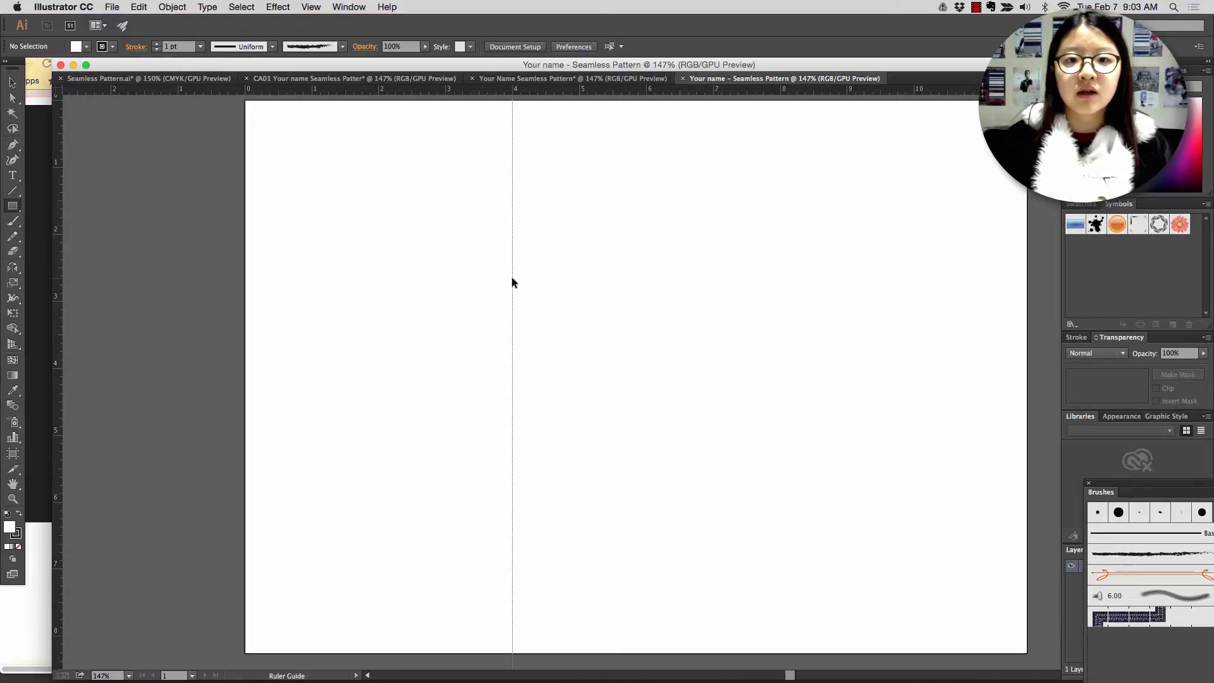
left_click_drag(462, 98, 477, 369)
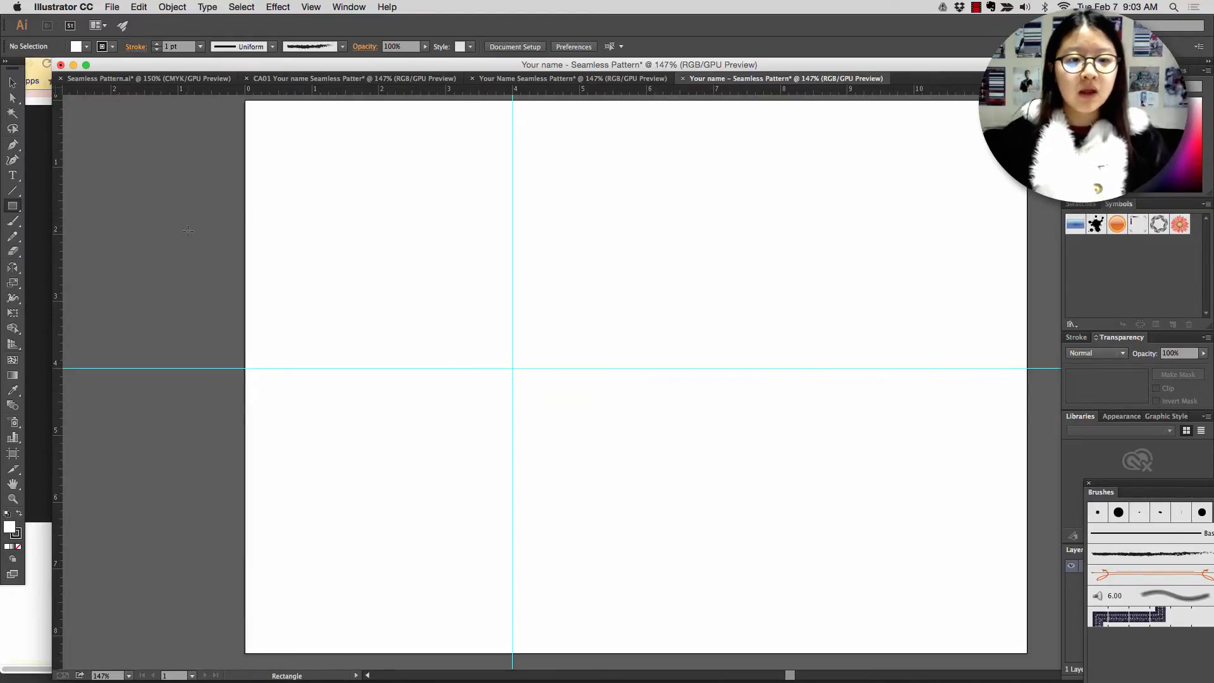
left_click(137, 167)
left_click(35, 155)
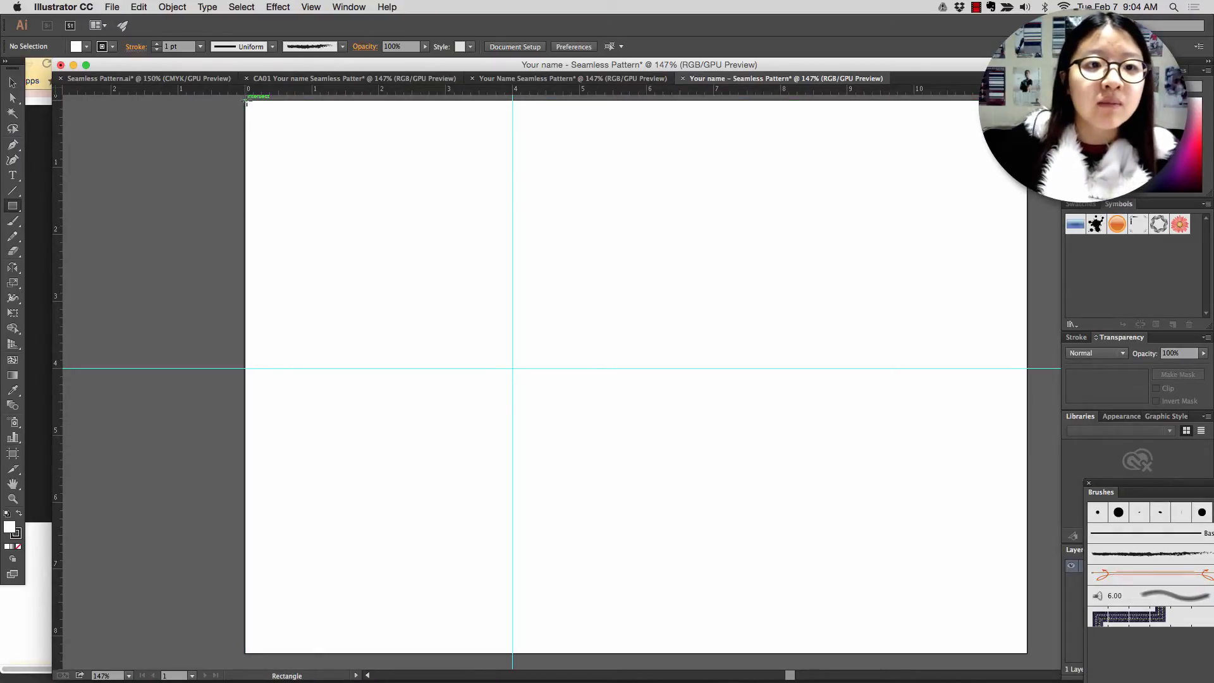
- Draw a square about 4 by 4 in from the artboard's upper-left corner to the guide intersection, and deselect it
mouse_move(247, 102)
left_mouse_down()
mouse_move(442, 317)
mouse_move(512, 367)
left_mouse_up()
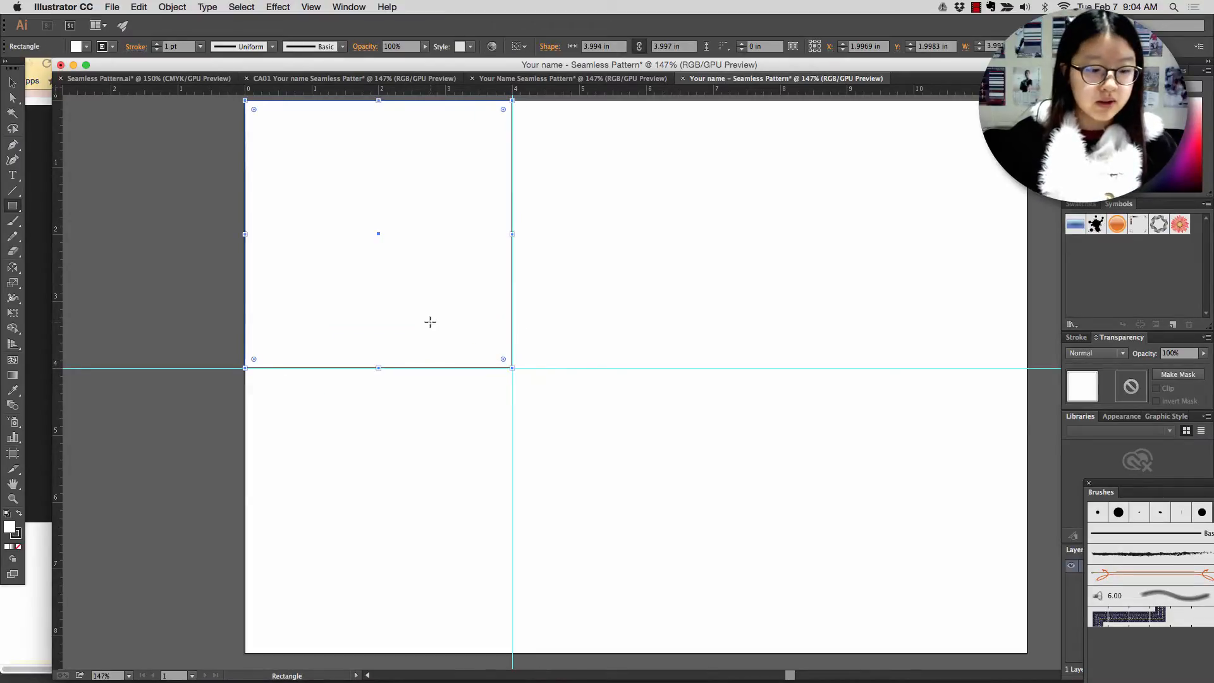
key("v")
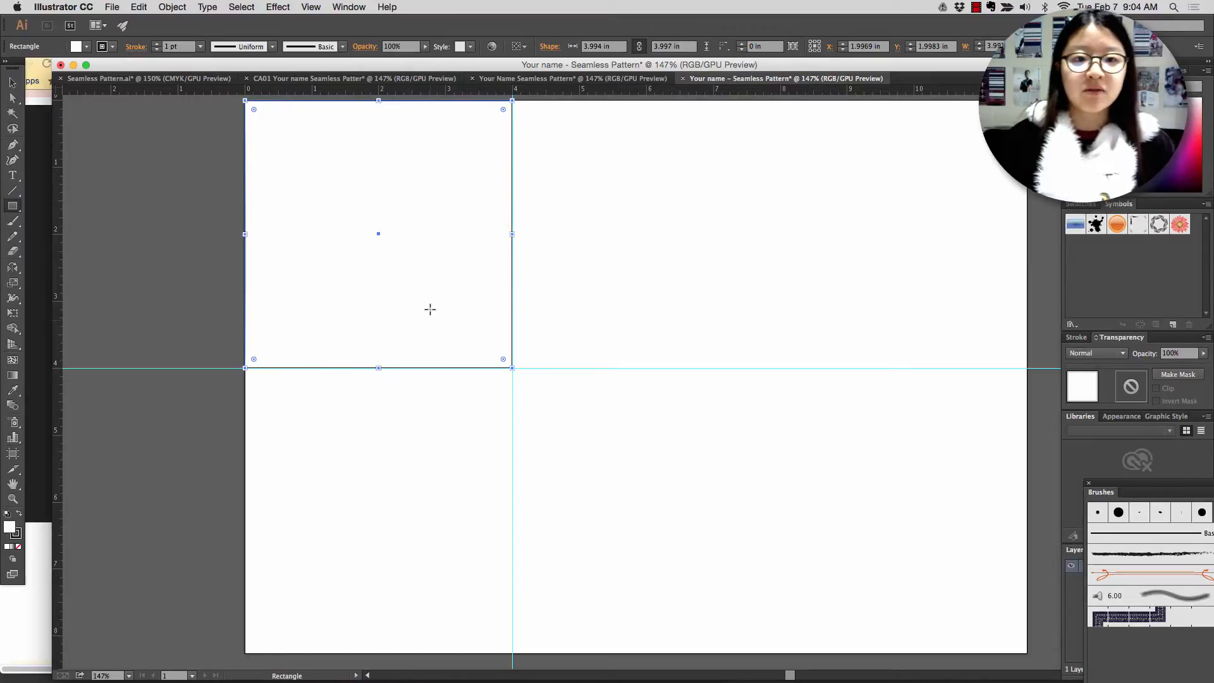
left_click(654, 222)
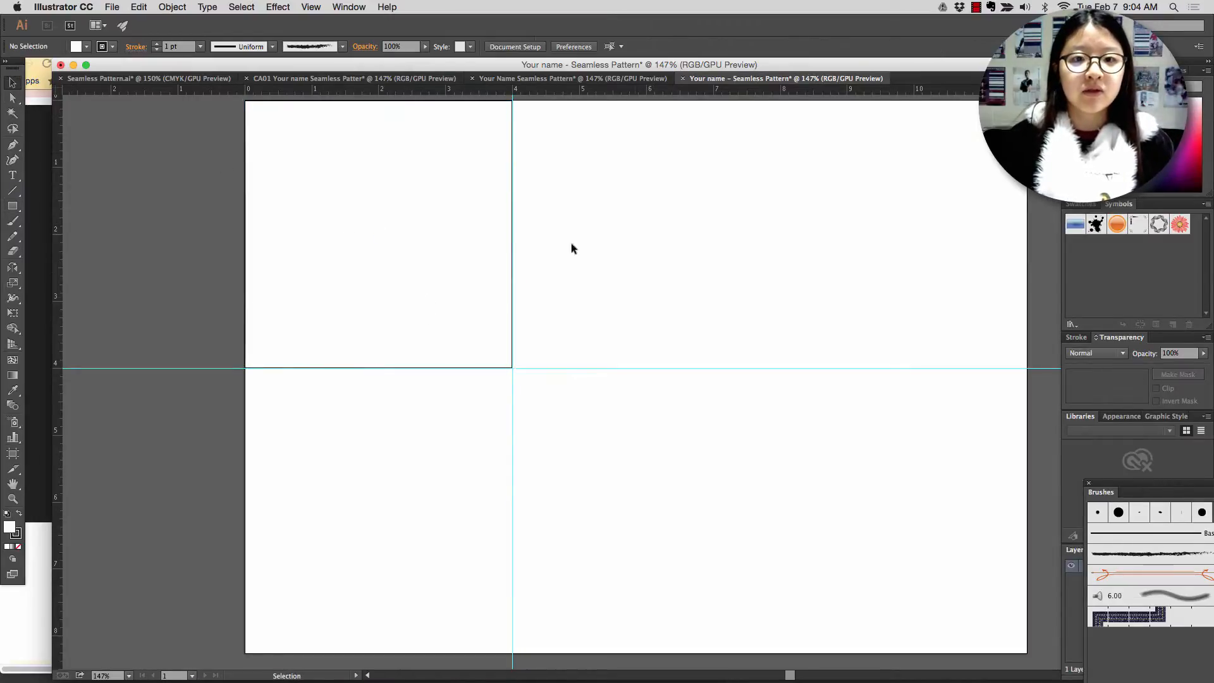
- Duplicate the square and place the copy flush against the original's right edge, aligned with the artboard's upper edge
mouse_move(462, 251)
left_mouse_down()
mouse_move(658, 271)
mouse_move(556, 352)
mouse_move(444, 310)
mouse_move(471, 266)
mouse_move(450, 258)
left_mouse_up()
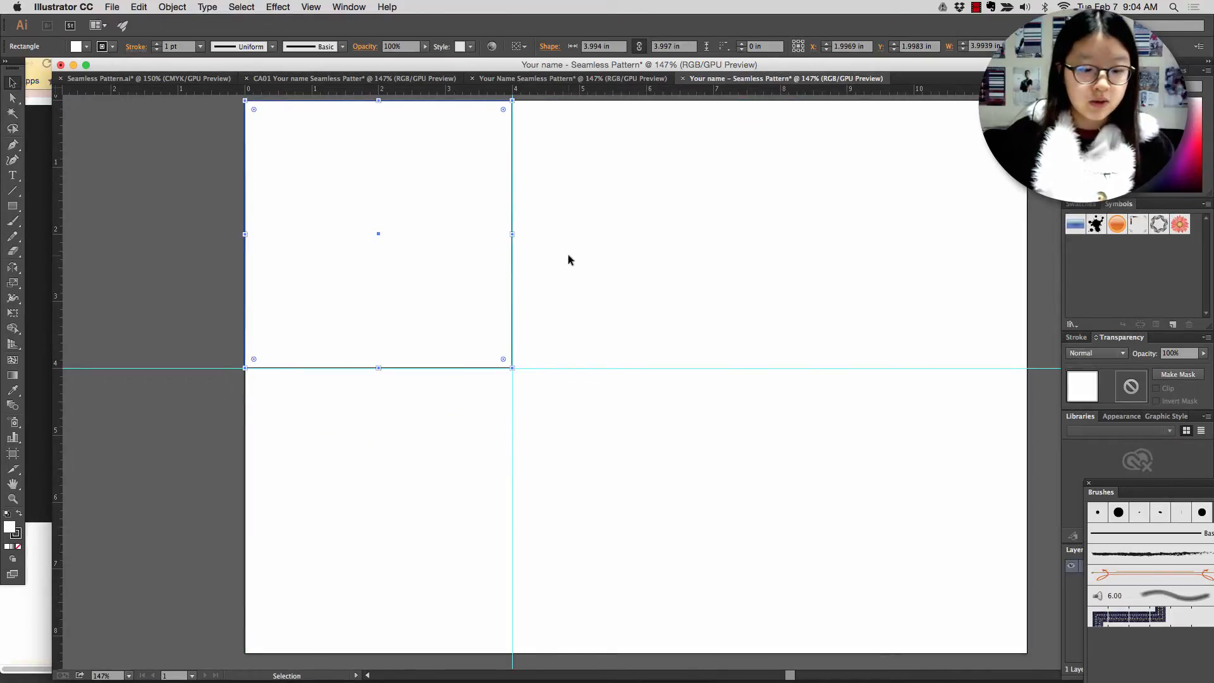
key("super+v")
left_click_drag(595, 334, 629, 211)
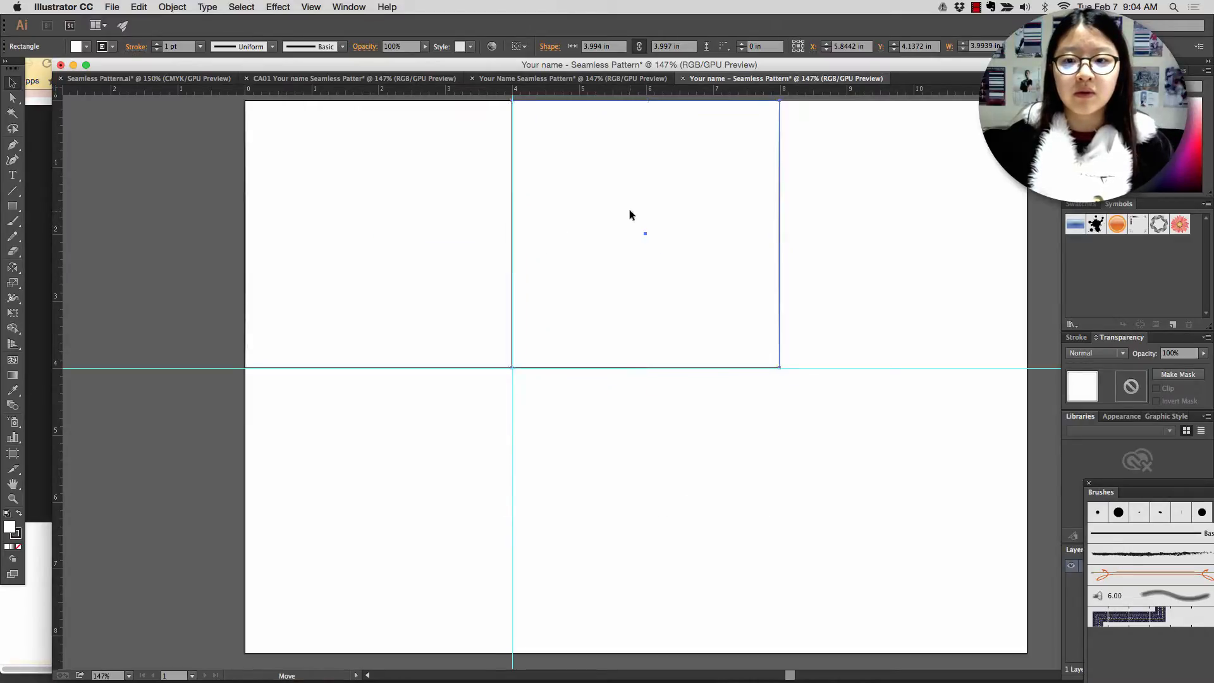
left_click(783, 267)
left_click(397, 244)
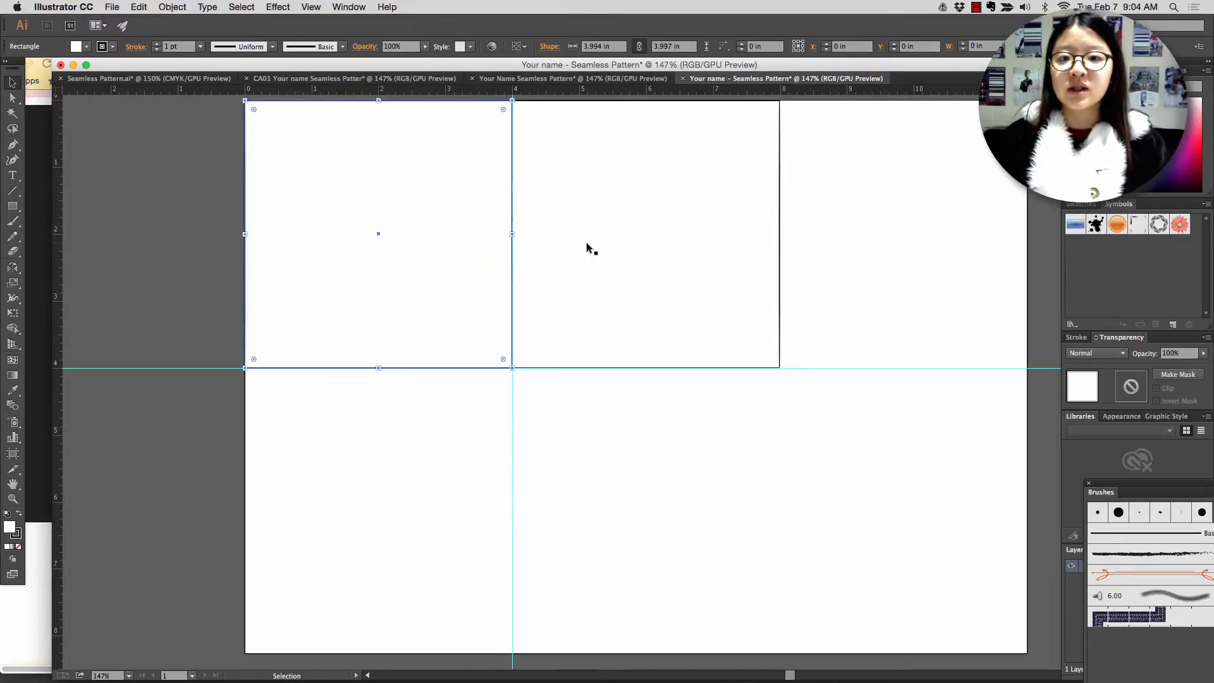
left_click(668, 241)
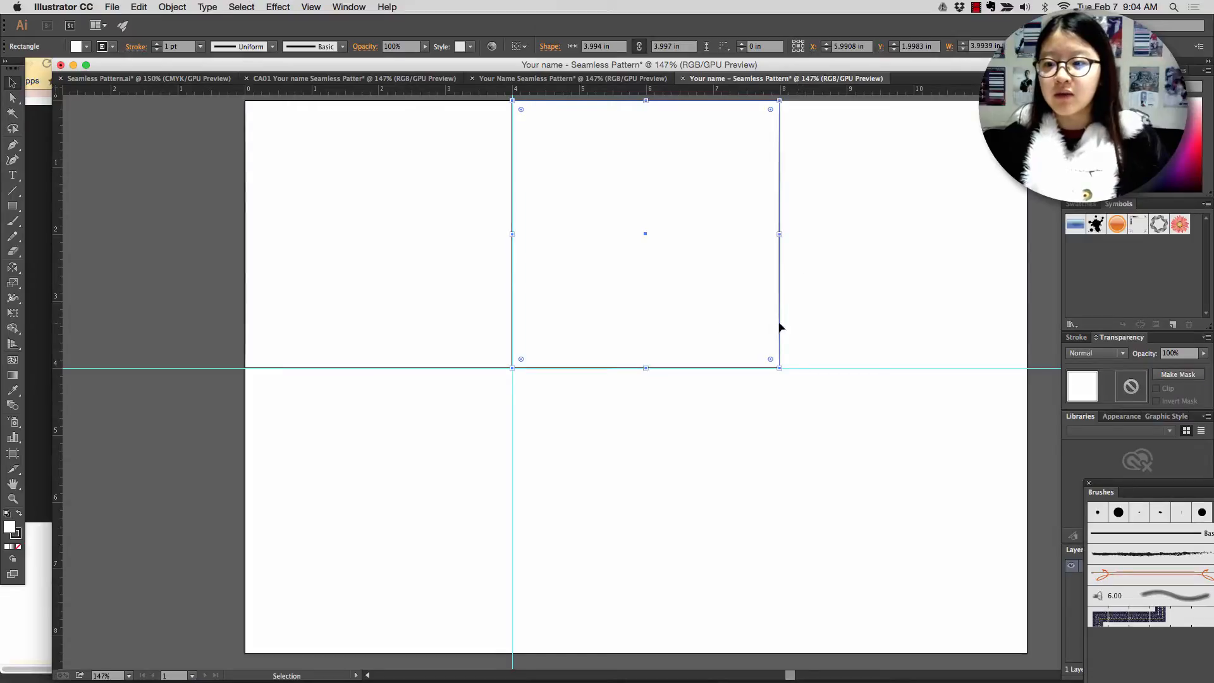
left_click(327, 272)
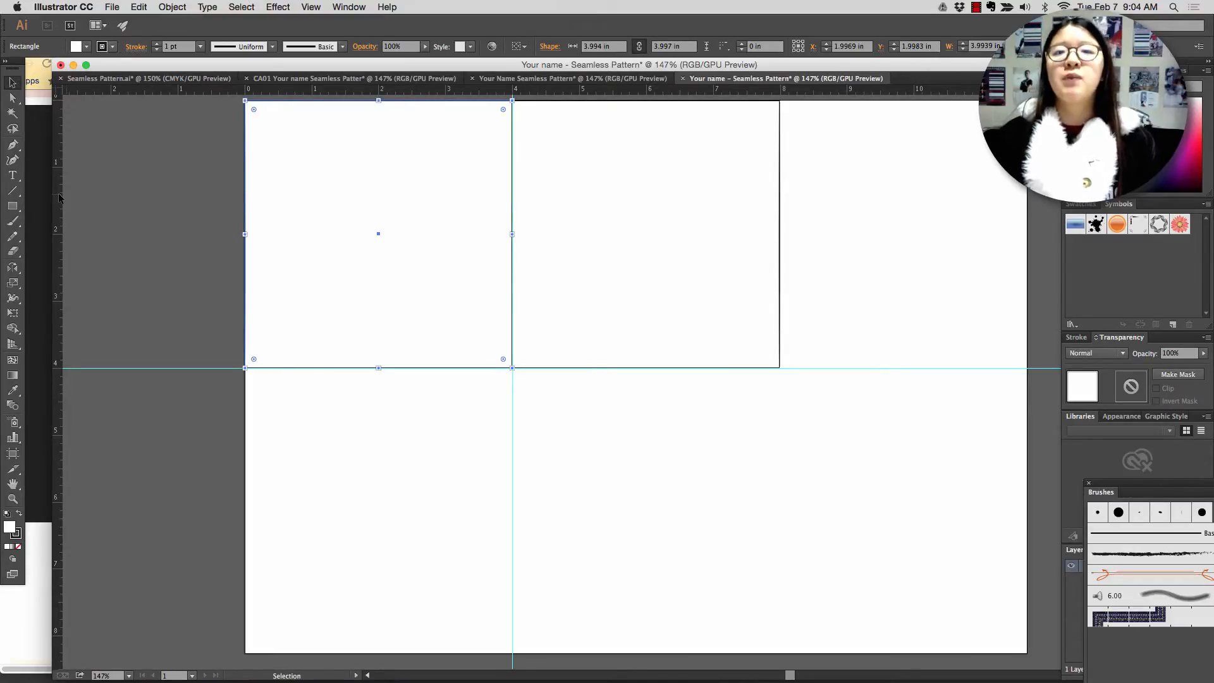
left_click(366, 428)
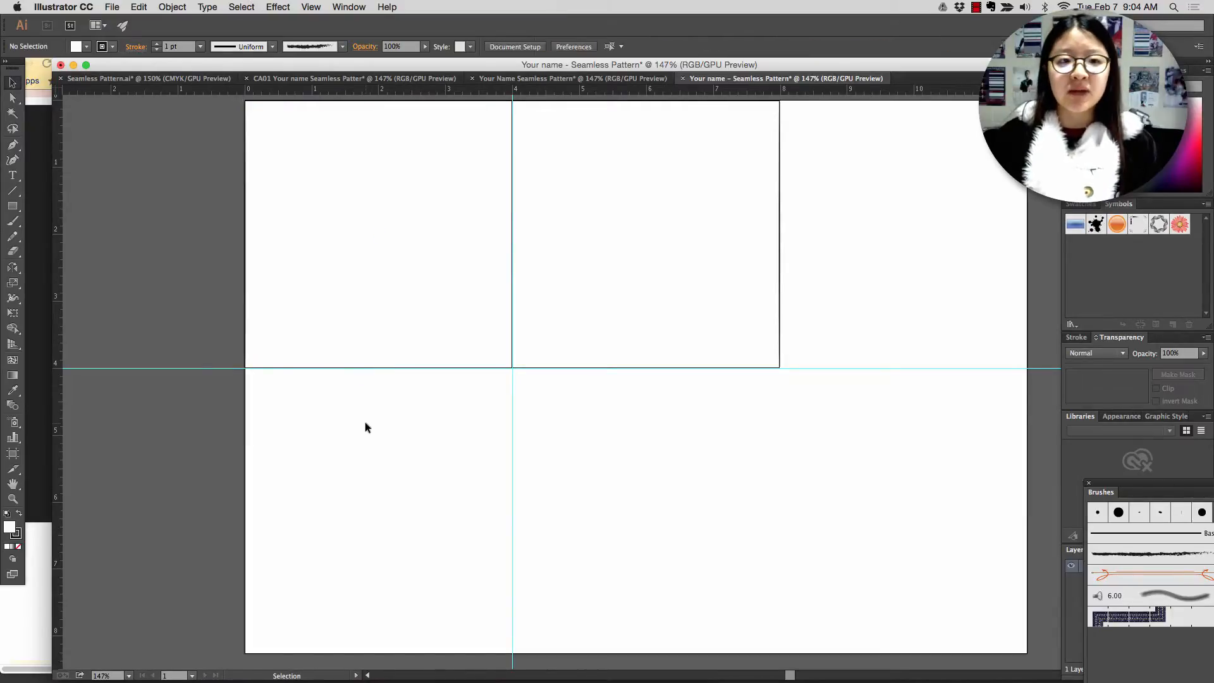
- Examine the finished example in Seamless Pattern.ai, and return to the new "Your name - Seamless Pattern" document
left_click(158, 80)
left_click(485, 239)
scroll(485, 240, "down", 2)
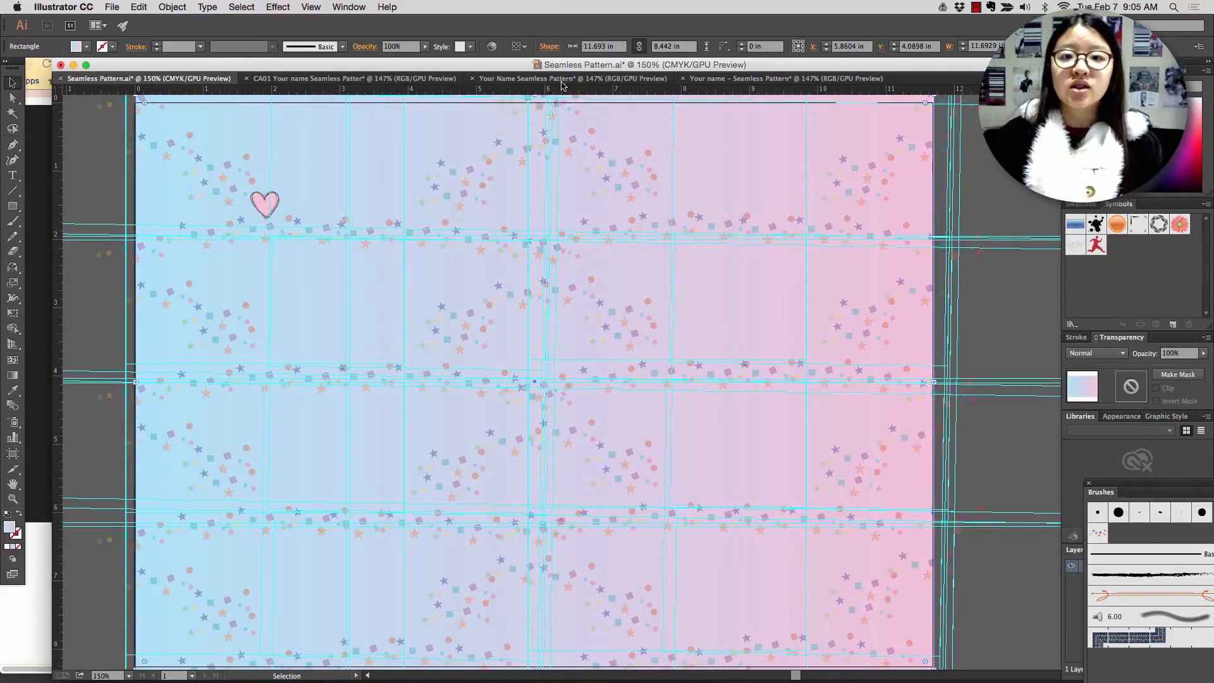
left_click(720, 79)
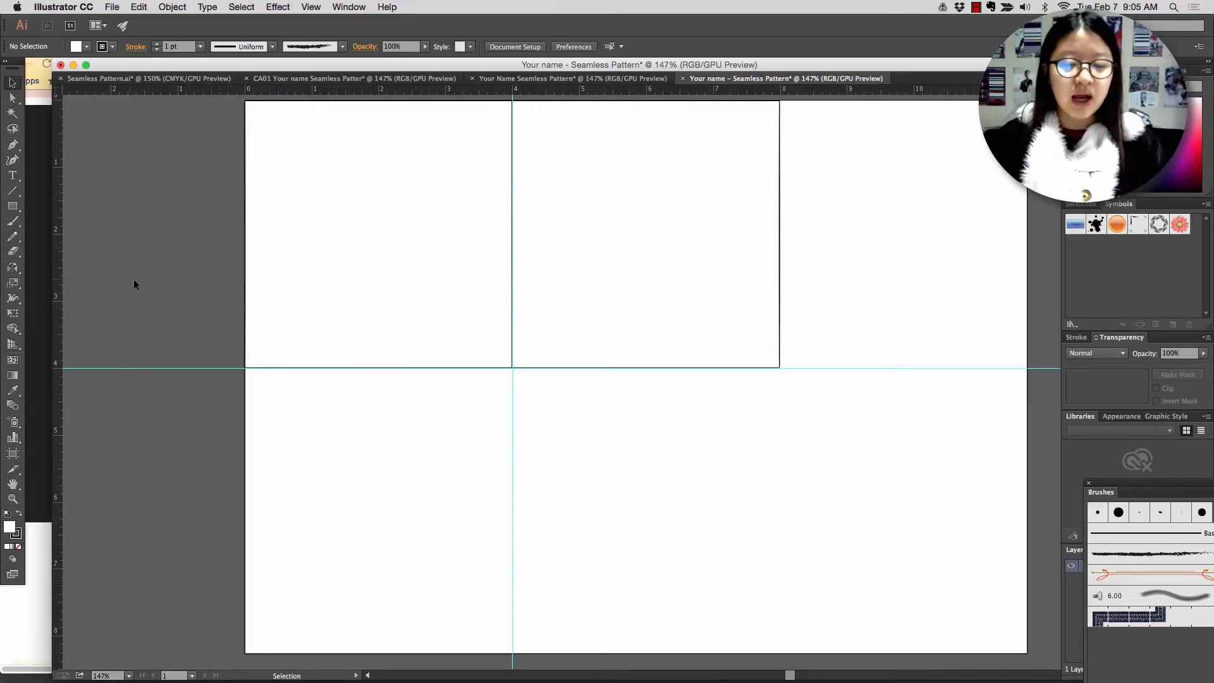
- Paint a wavy charcoal-like brush stroke from the left square's upper-left corner to the middle of its right edge
key("b")
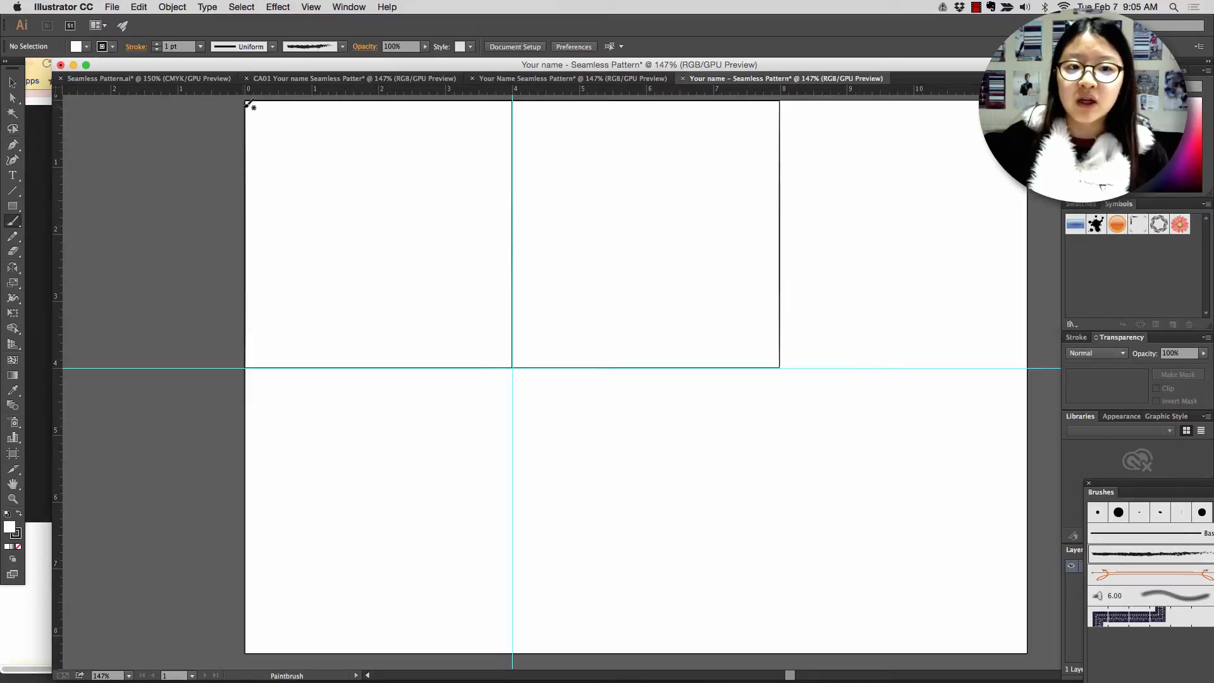
left_click_drag(267, 109, 289, 178)
mouse_move(368, 162)
left_mouse_down()
mouse_move(417, 243)
mouse_move(515, 246)
left_mouse_up()
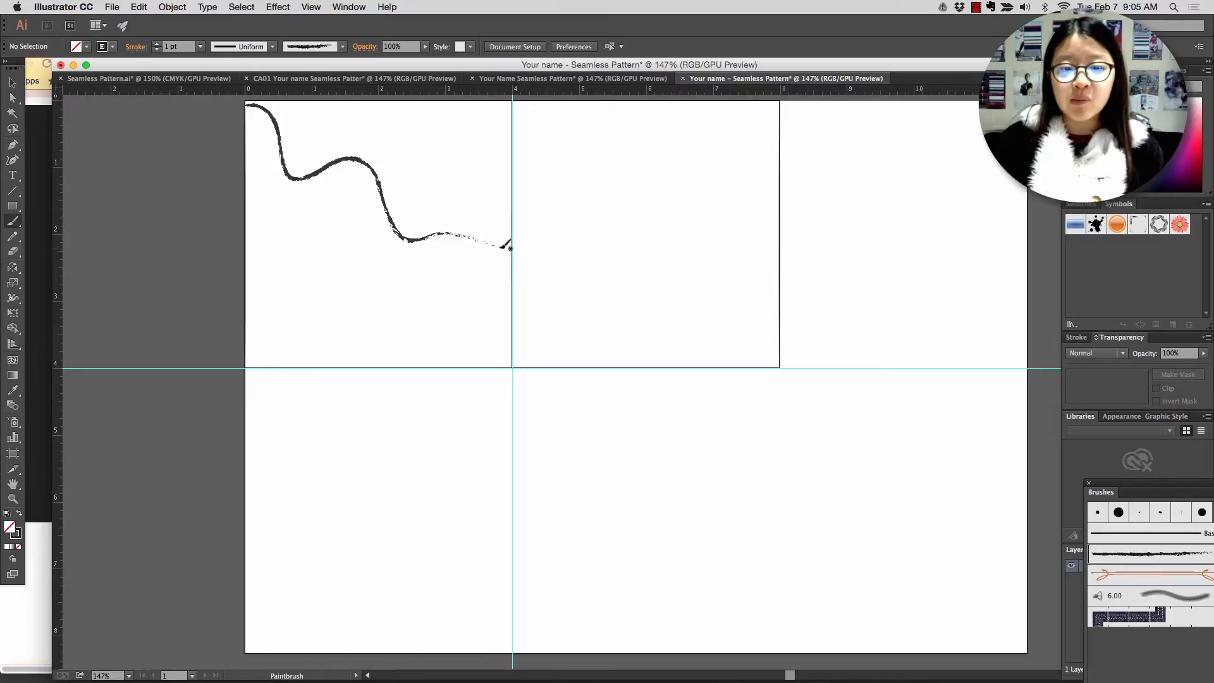
- Try a brush stroke curving from the wavy line down to the left square's lower edge, and undo it
mouse_move(383, 204)
left_mouse_down()
mouse_move(407, 277)
mouse_move(389, 365)
left_mouse_up()
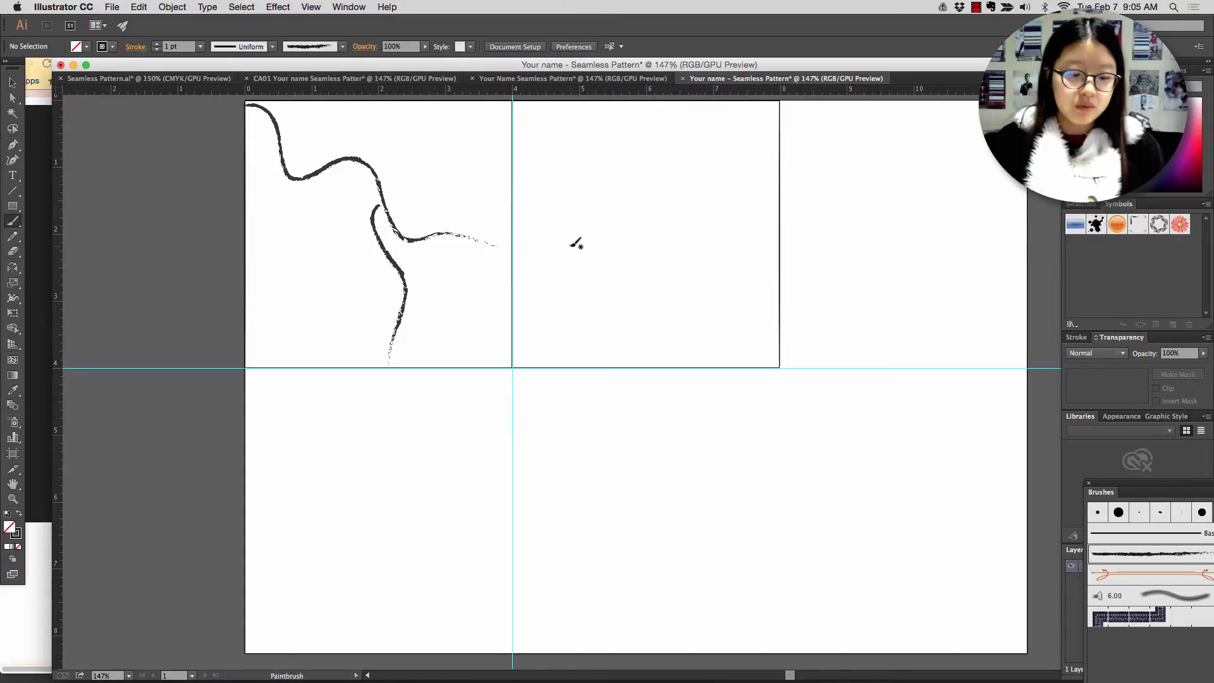
key("super+z")
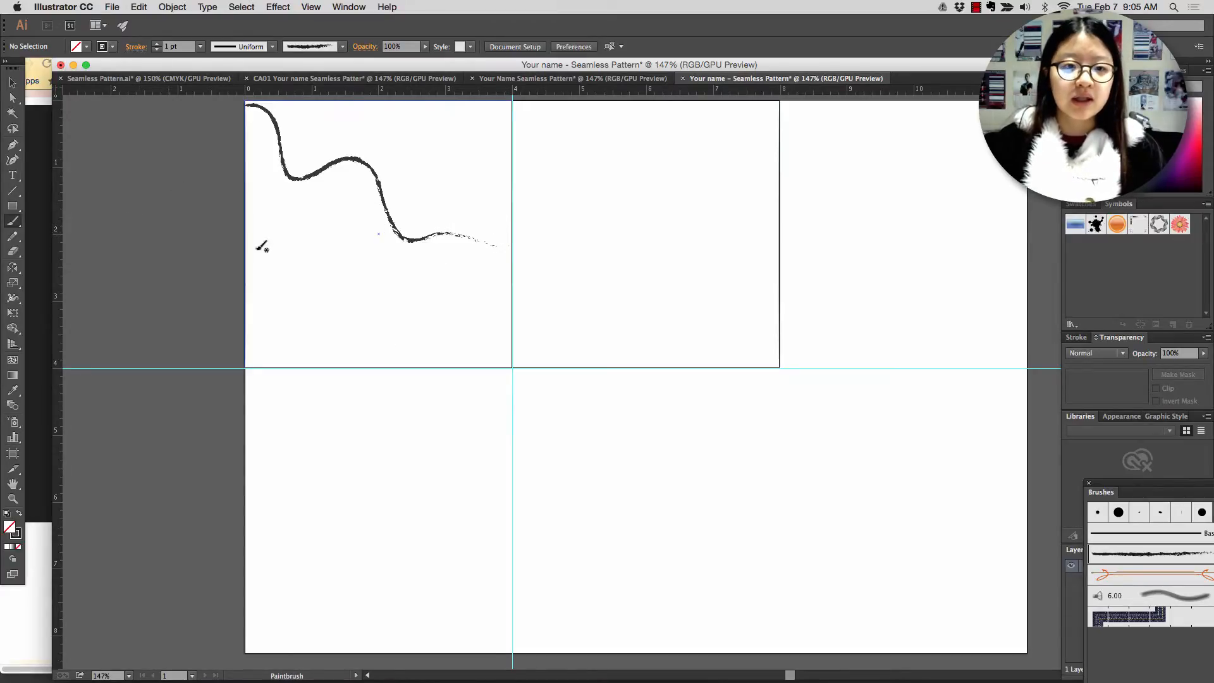
- Check the Seamless Pattern.ai example and paint a second wavy stroke from the left square's lower-left corner to the first stroke's right end
left_click(129, 78)
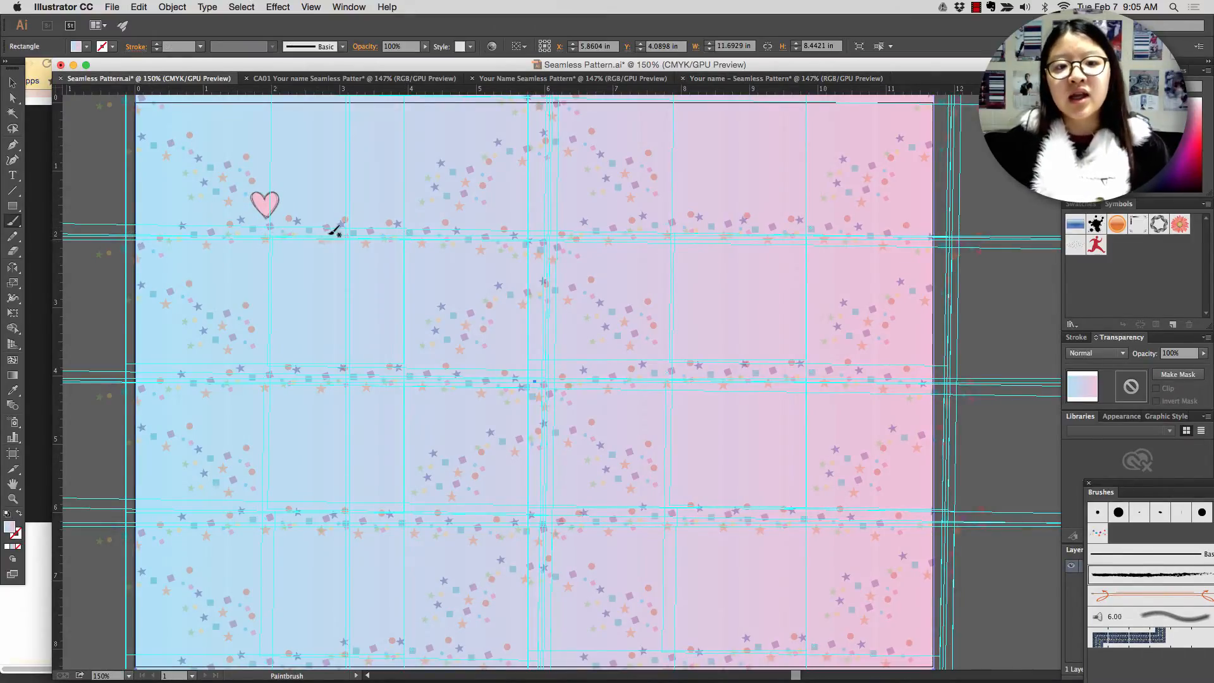
key("v")
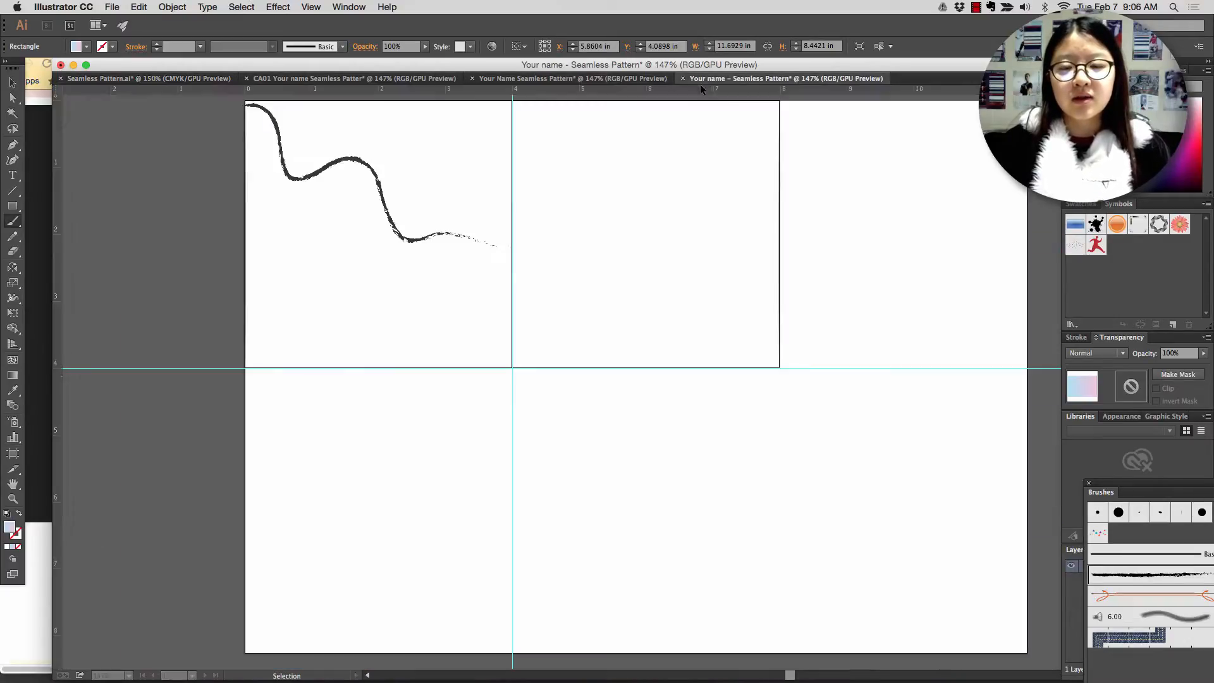
left_click(700, 80)
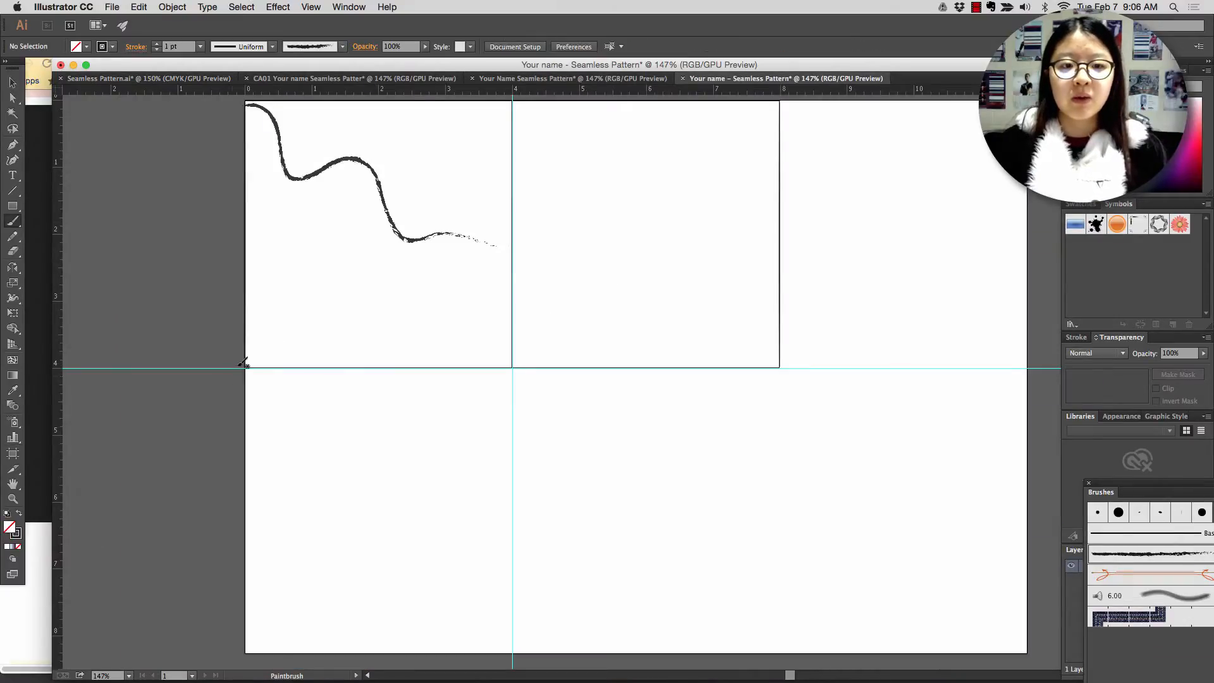
mouse_move(245, 355)
left_mouse_down()
mouse_move(257, 331)
mouse_move(446, 306)
mouse_move(515, 243)
left_mouse_up()
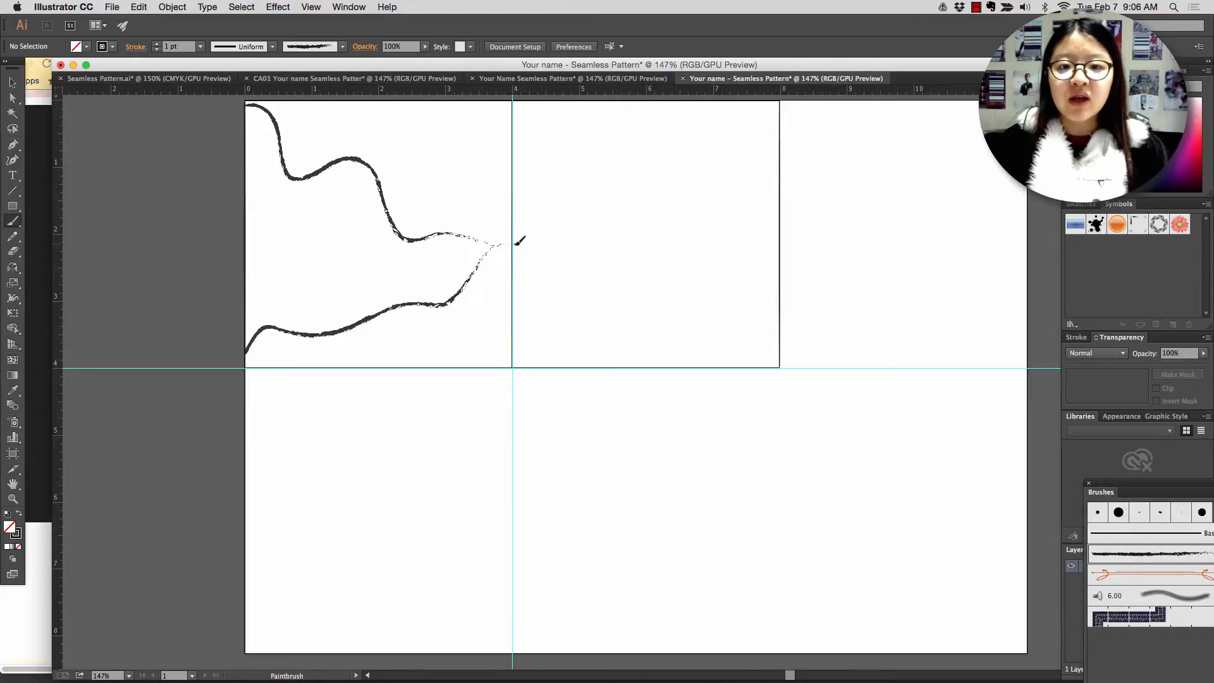
- Compare the two strokes with the repeating motif in Seamless Pattern.ai, and return to the new pattern document
left_click(149, 79)
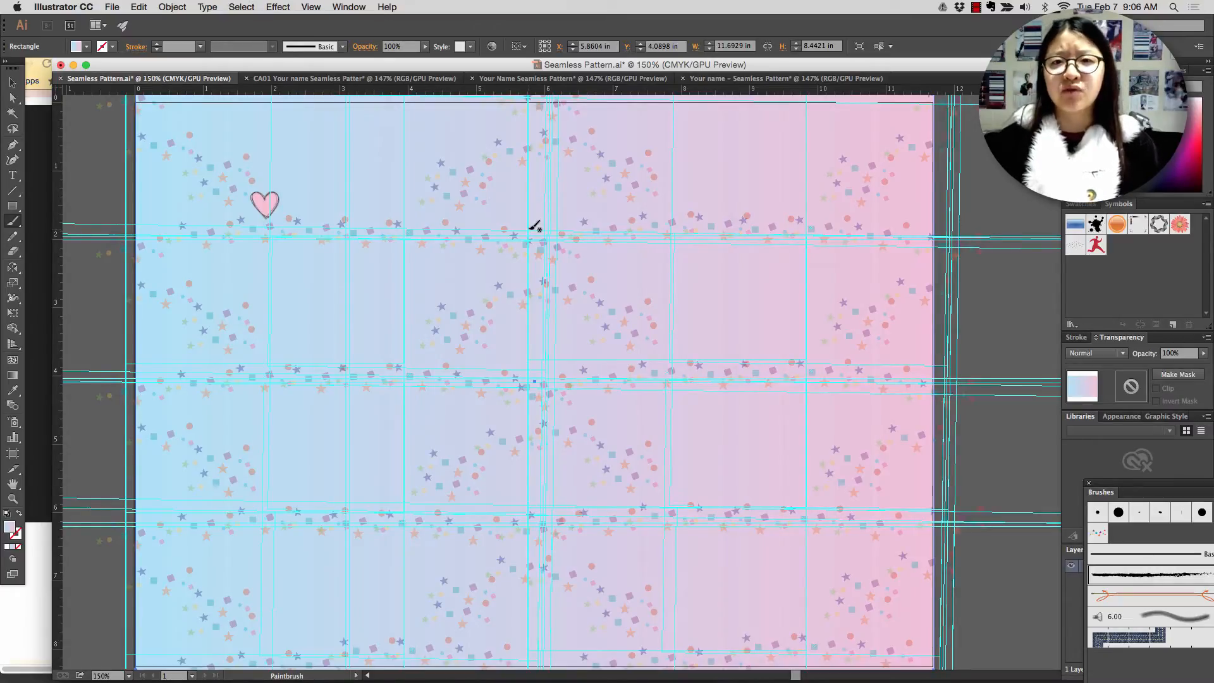
left_click(727, 80)
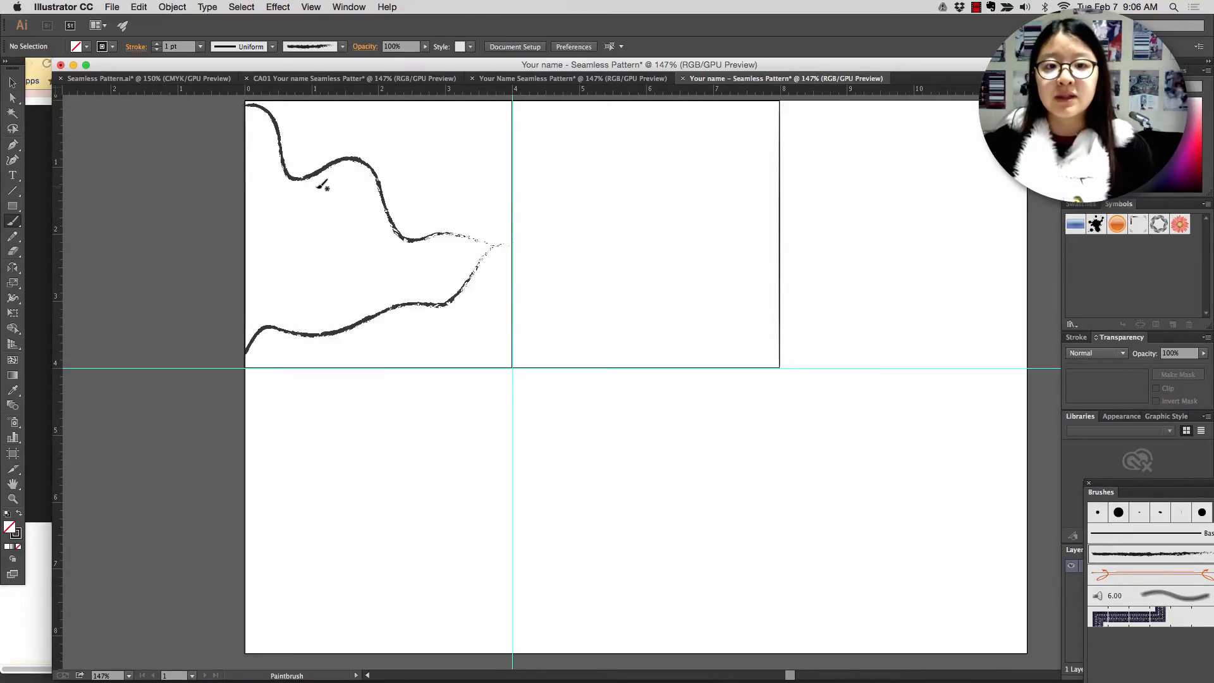
key("v")
left_click(386, 202)
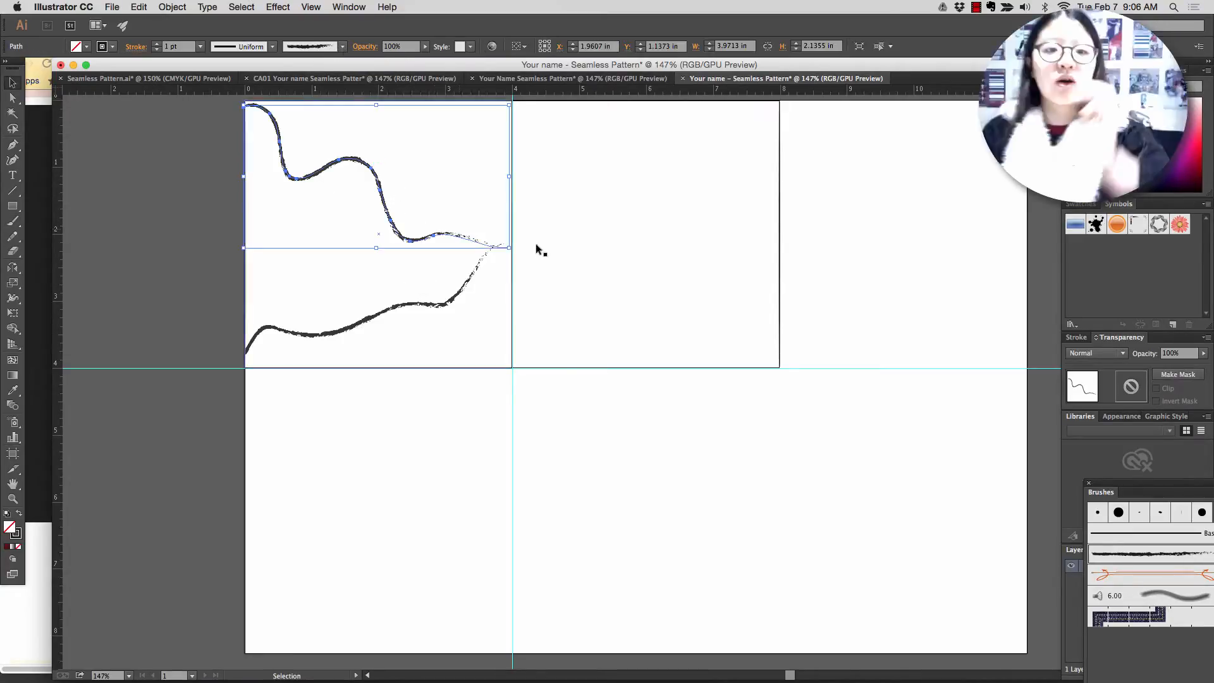
left_click(569, 245)
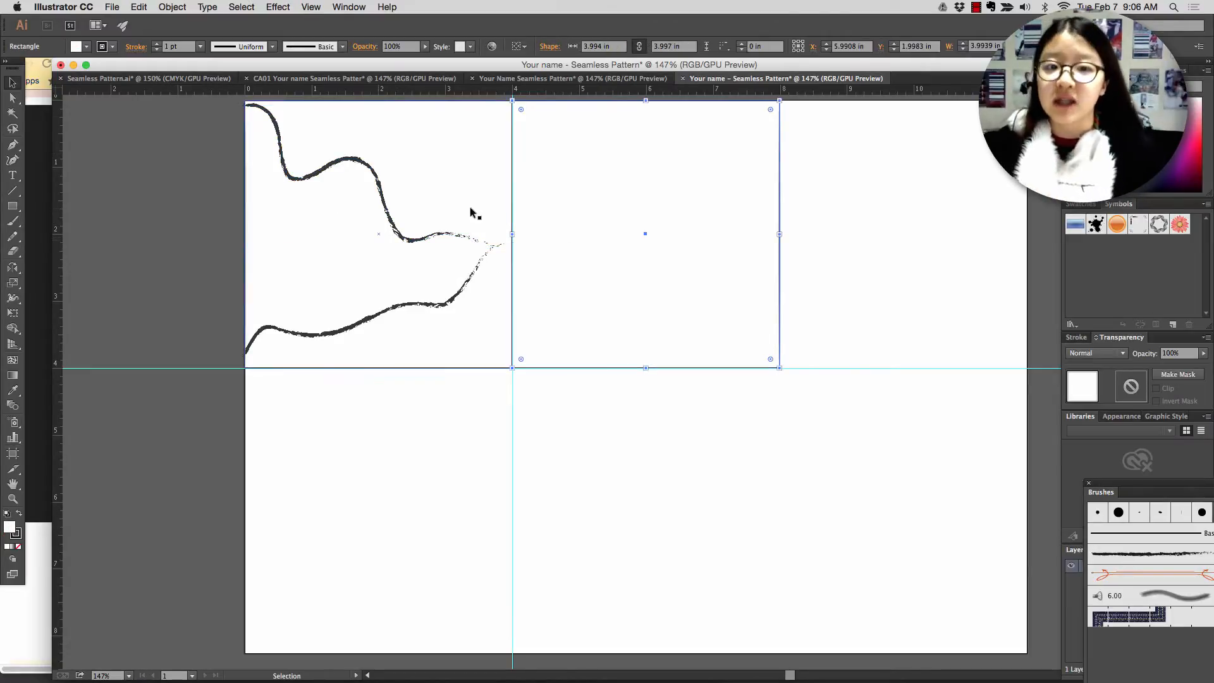
- Place a Gerbera flower symbol on the upper wavy stroke and a copy of it where the two strokes meet
left_click(454, 233)
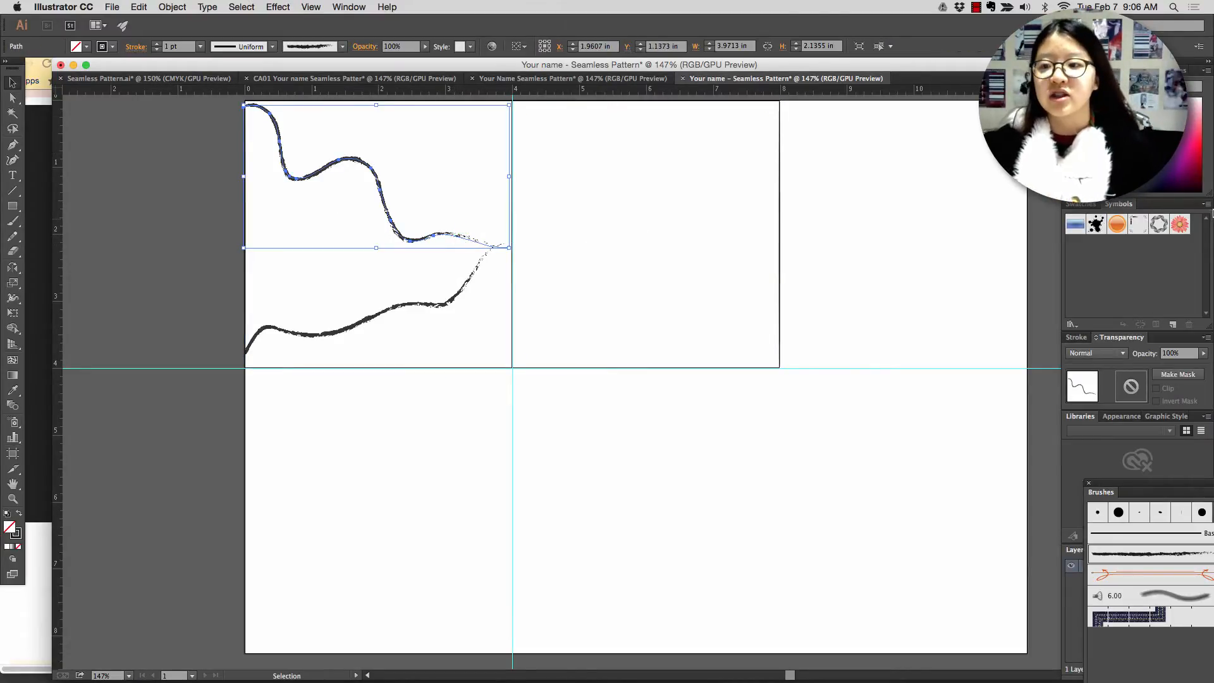
left_click(1178, 227)
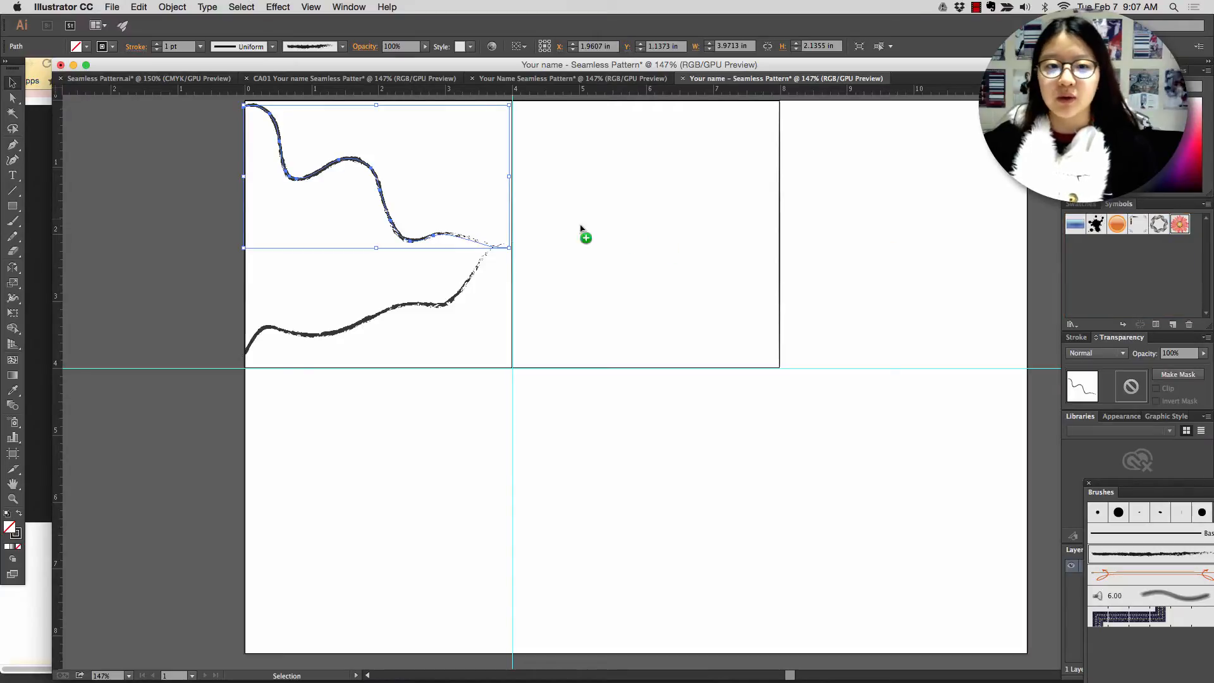
left_click_drag(398, 220, 396, 221)
left_click(443, 228)
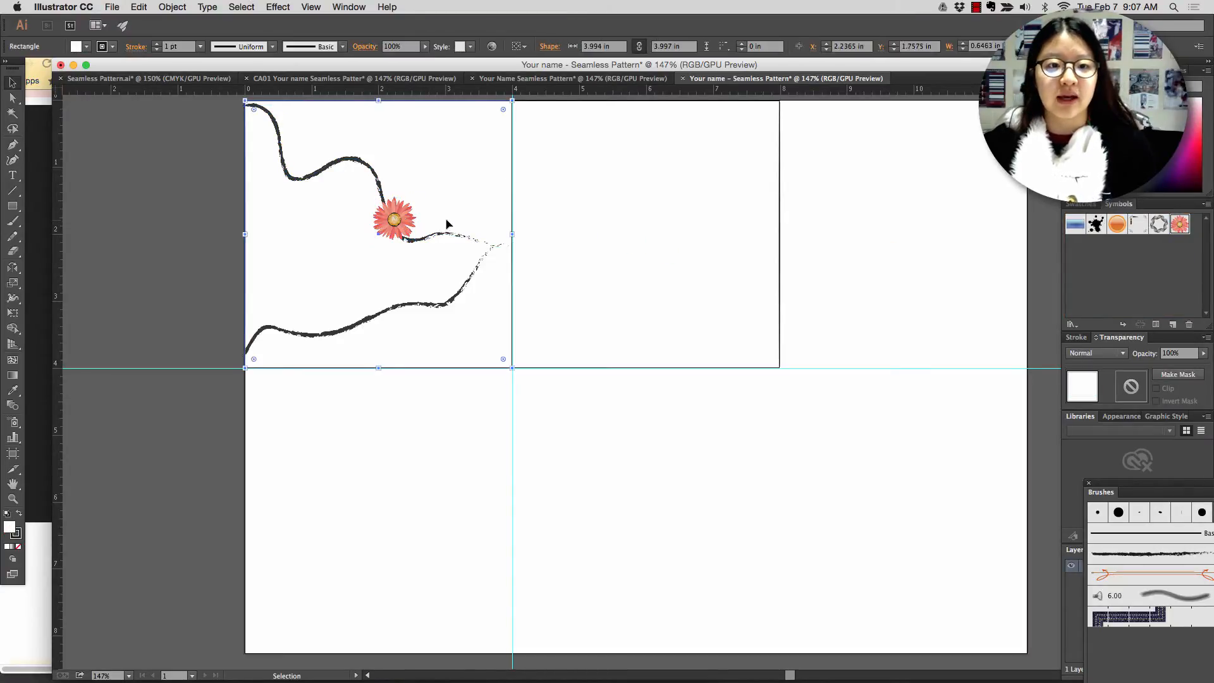
left_click(392, 219)
left_click_drag(395, 220, 499, 247)
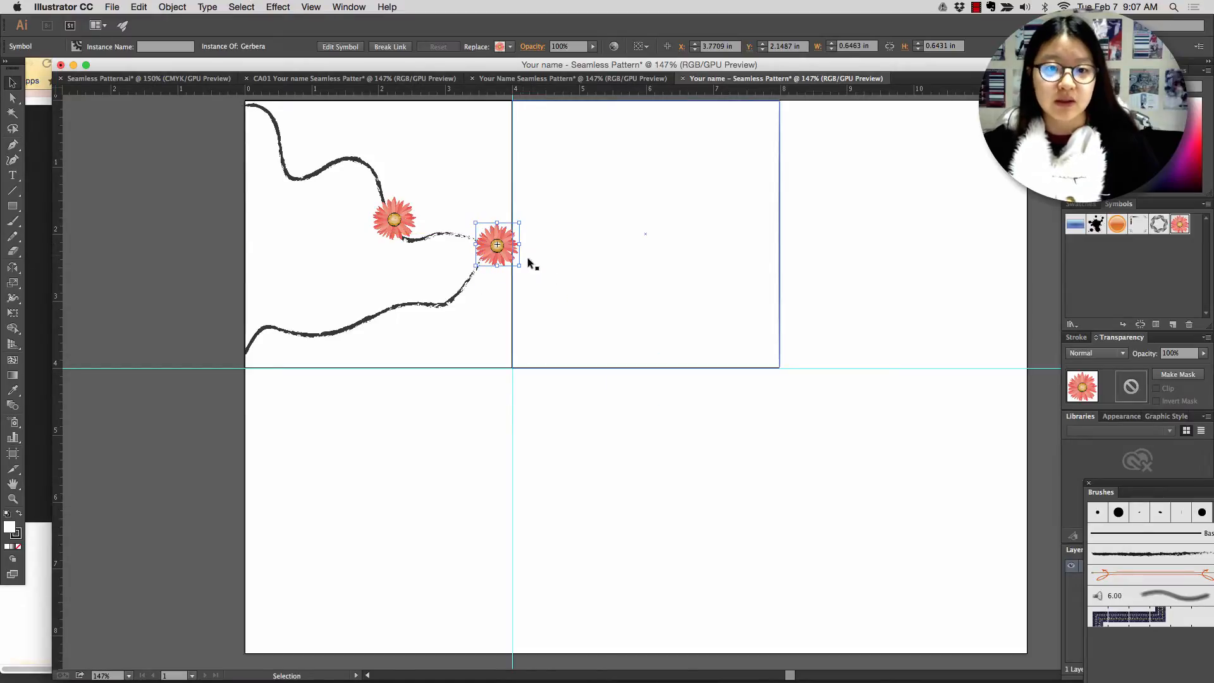
- Add five more Gerbera copies along the strokes, three on the lower stroke and two on the upper one
mouse_move(635, 378)
left_mouse_down()
mouse_move(415, 312)
mouse_move(436, 302)
left_mouse_up()
left_click(617, 361)
left_click_drag(634, 377, 377, 311)
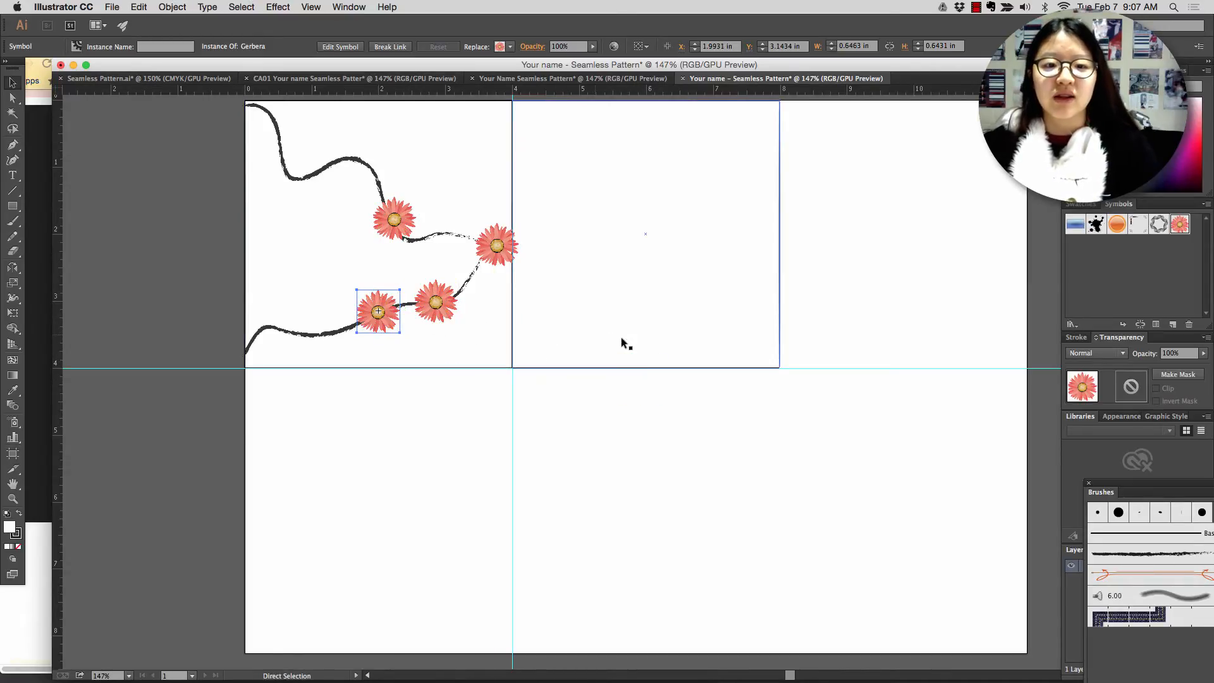
mouse_move(634, 373)
left_mouse_down()
mouse_move(368, 228)
mouse_move(323, 165)
left_mouse_up()
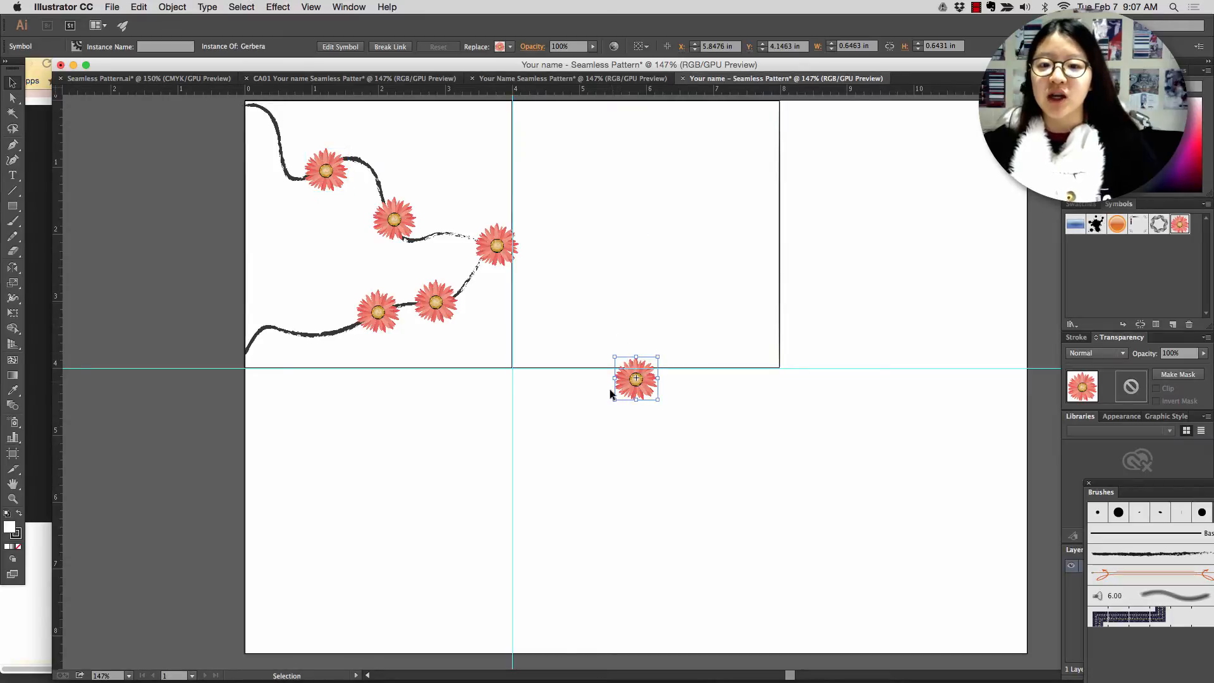
left_click_drag(631, 390, 285, 341)
left_click_drag(619, 354, 275, 121)
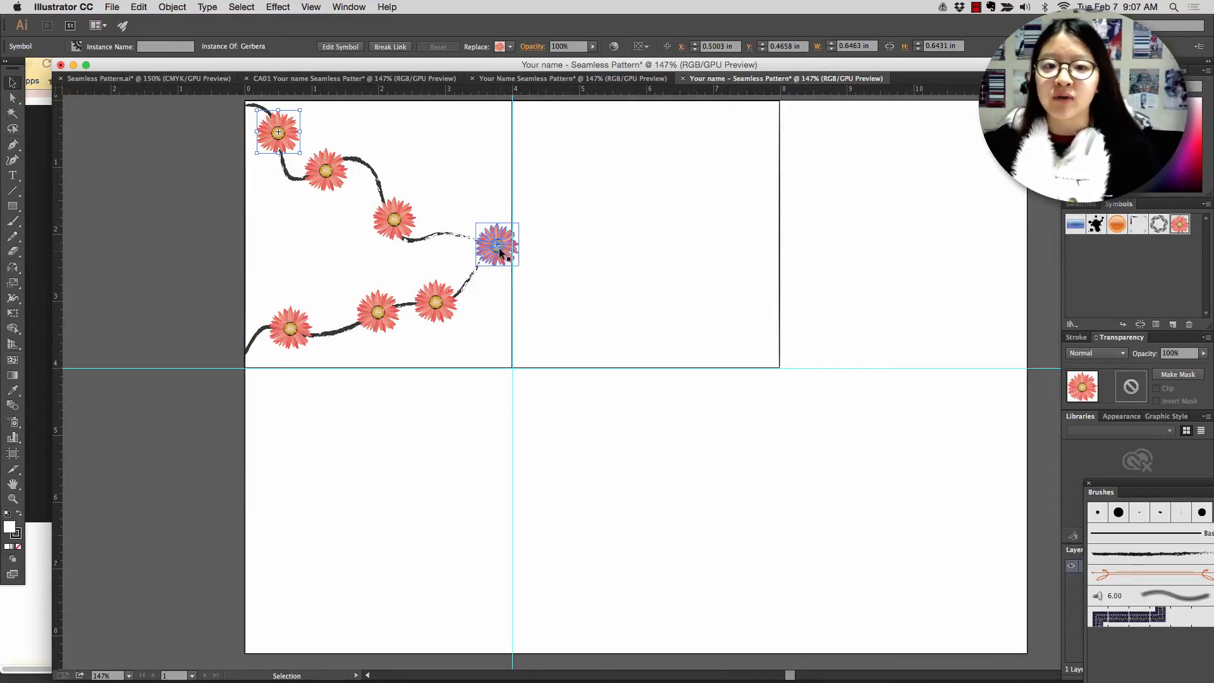
- Adjust the flower at the strokes' meeting point so it sits just inside the left square's right edge
left_click_drag(491, 251, 482, 252)
left_click(620, 275)
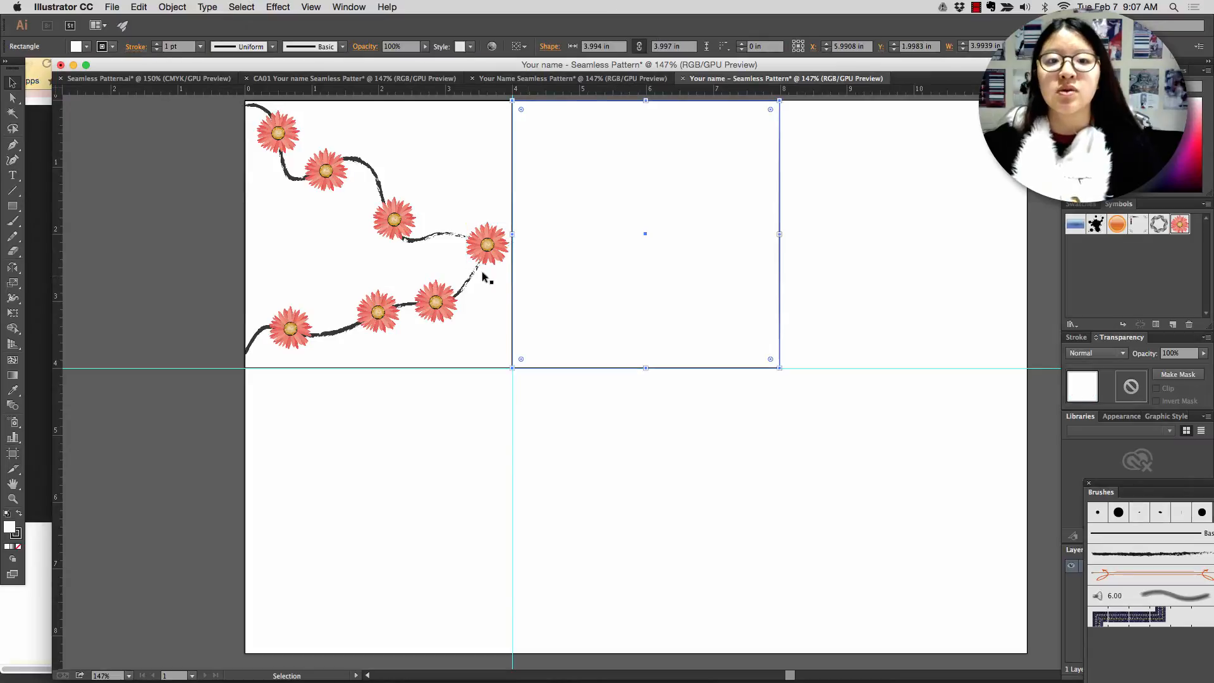
left_click(504, 303)
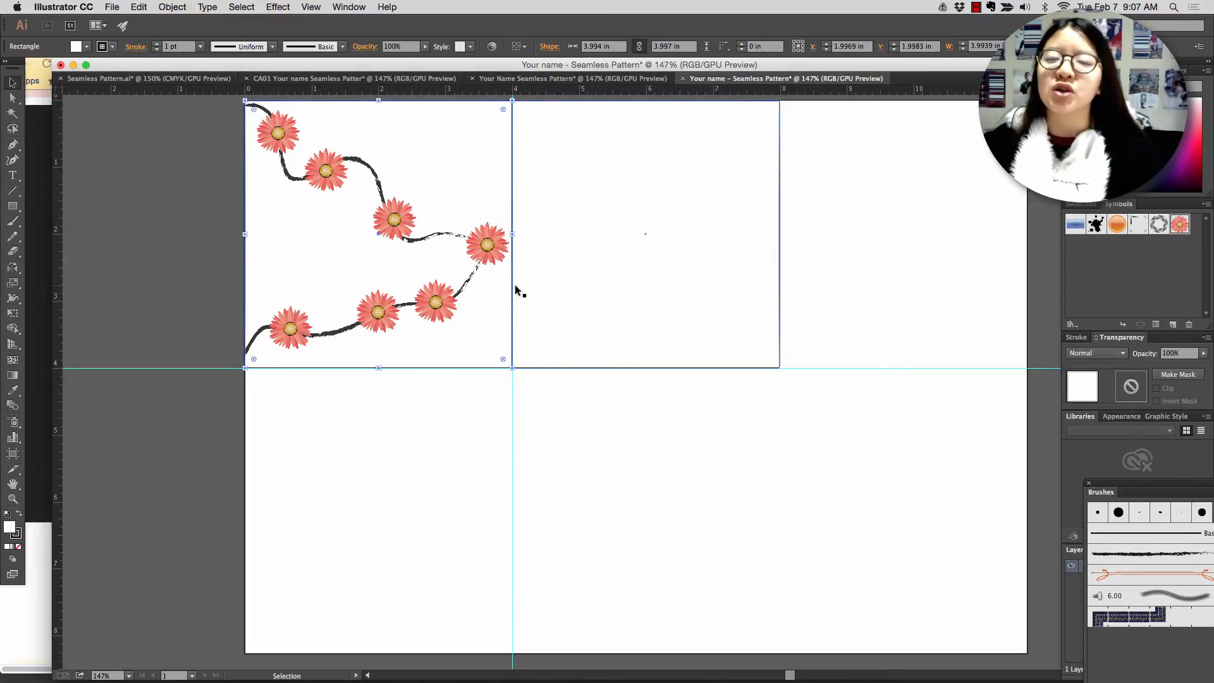
mouse_move(499, 254)
left_mouse_down()
mouse_move(509, 262)
mouse_move(506, 252)
left_mouse_up()
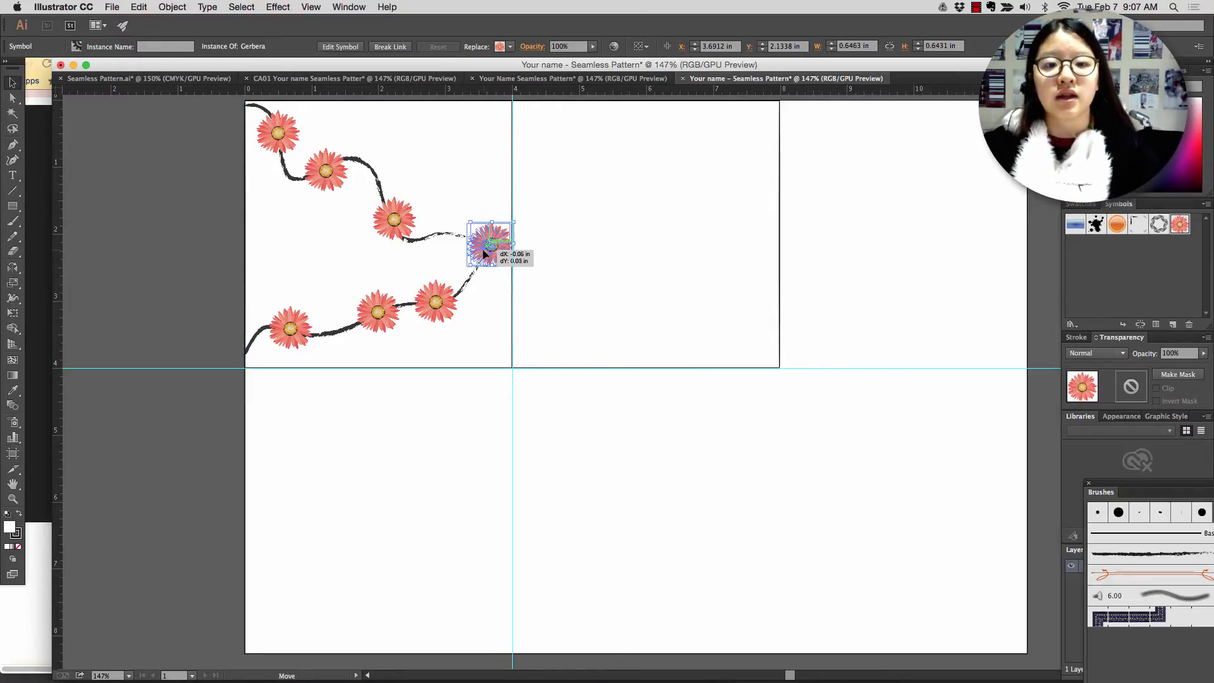
left_click(452, 193)
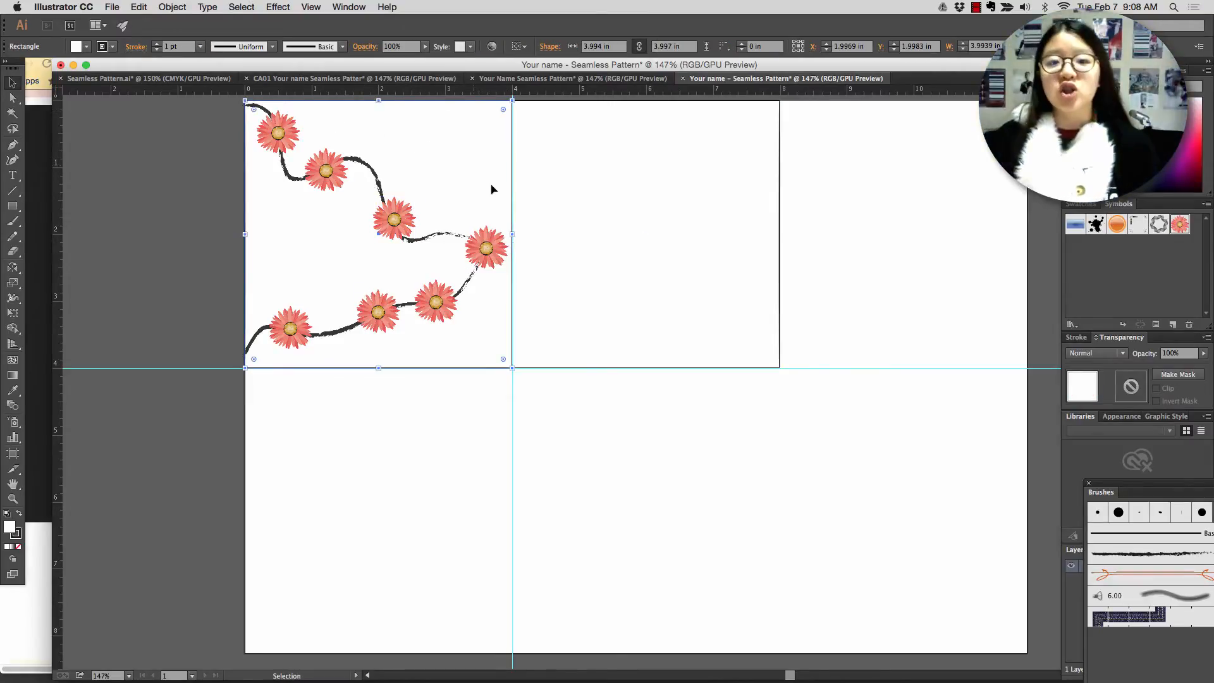
left_click_drag(478, 250, 492, 249)
left_click(571, 241)
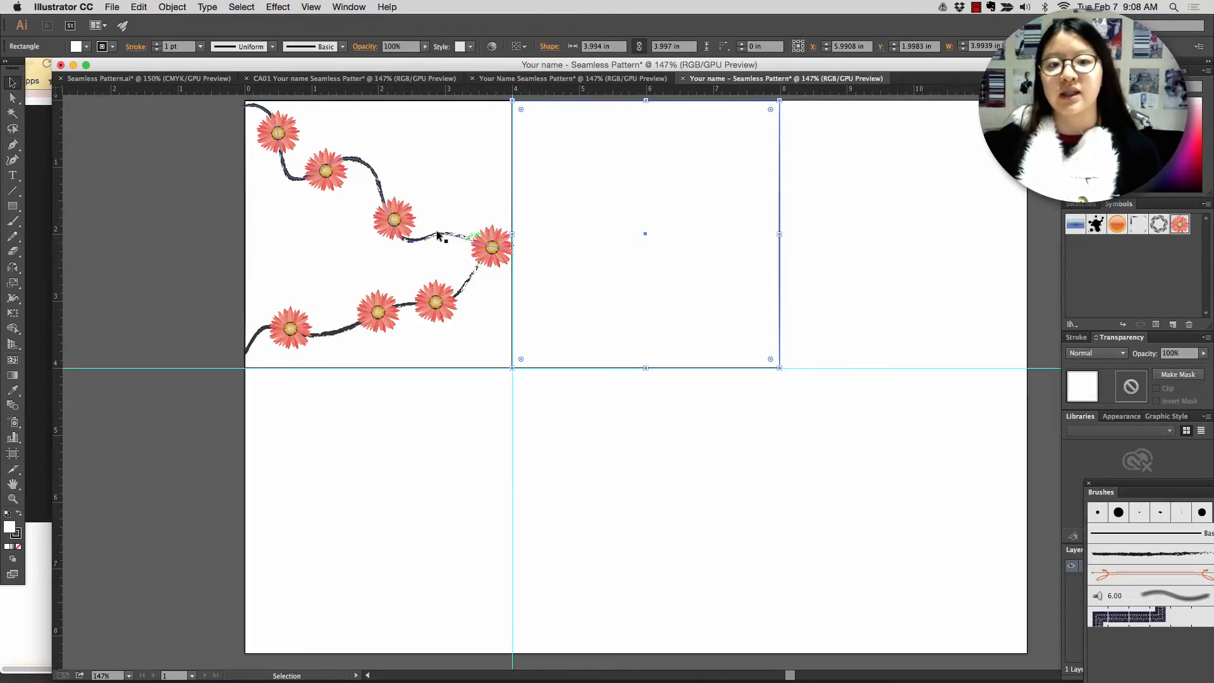
left_click(486, 246)
left_click(238, 121)
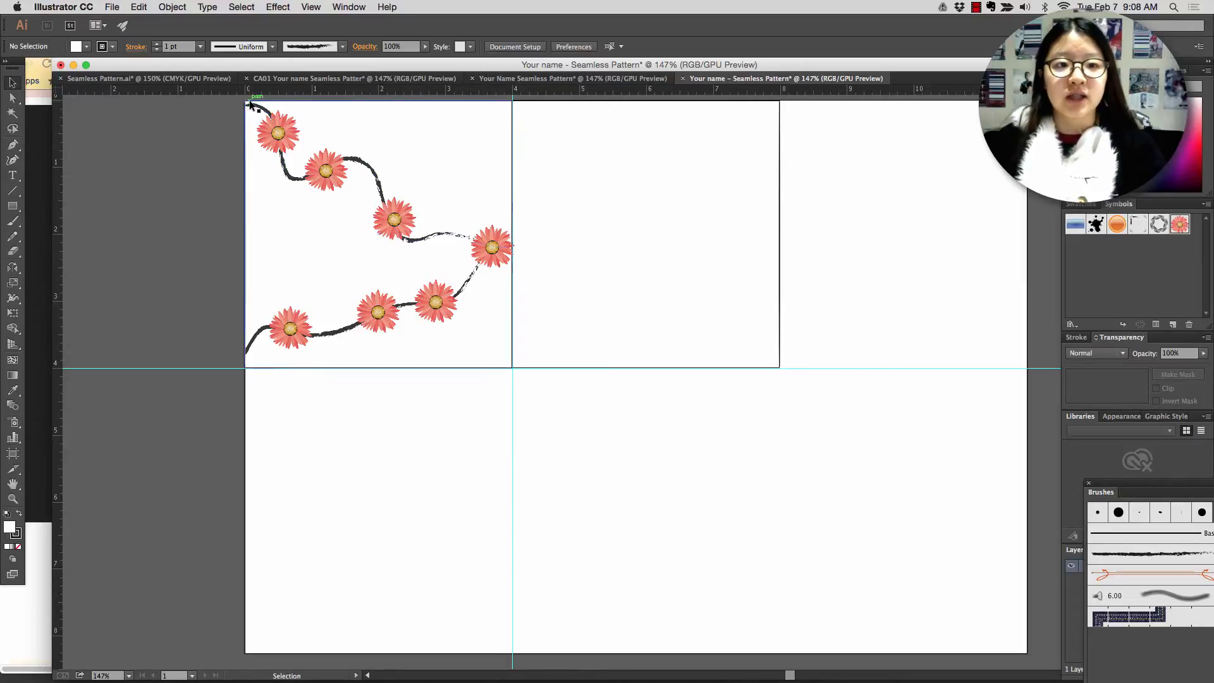
left_click_drag(253, 106, 264, 123)
key("ctrl+z")
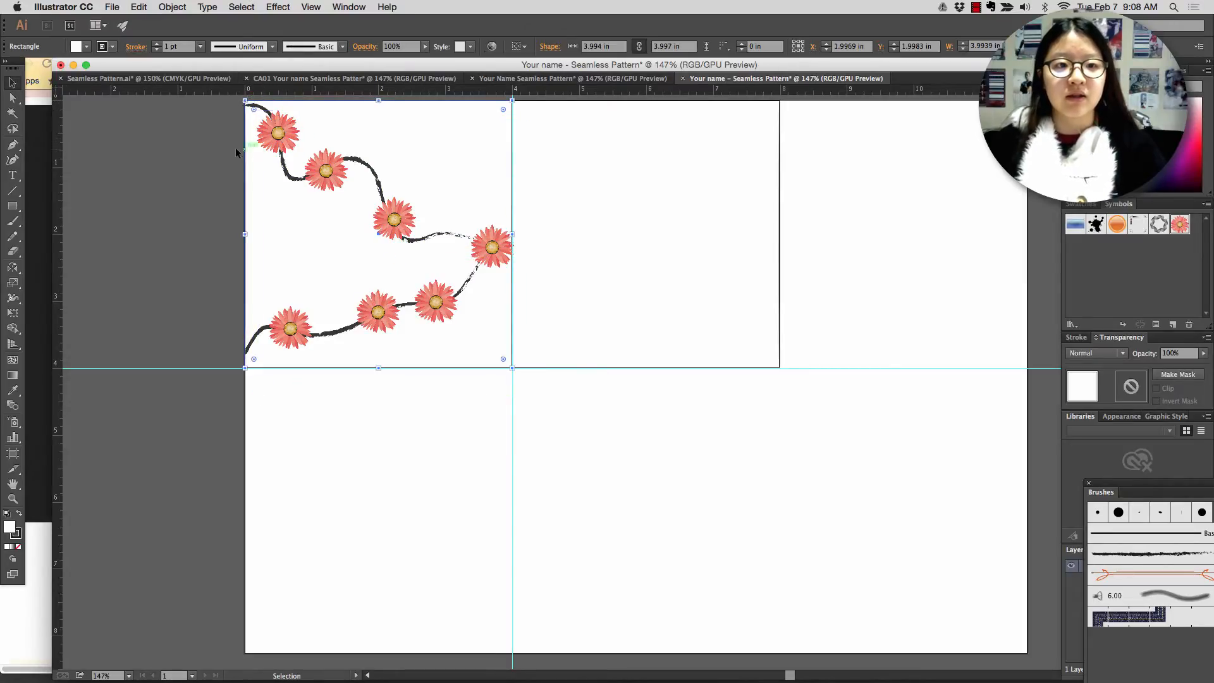
left_click(208, 137)
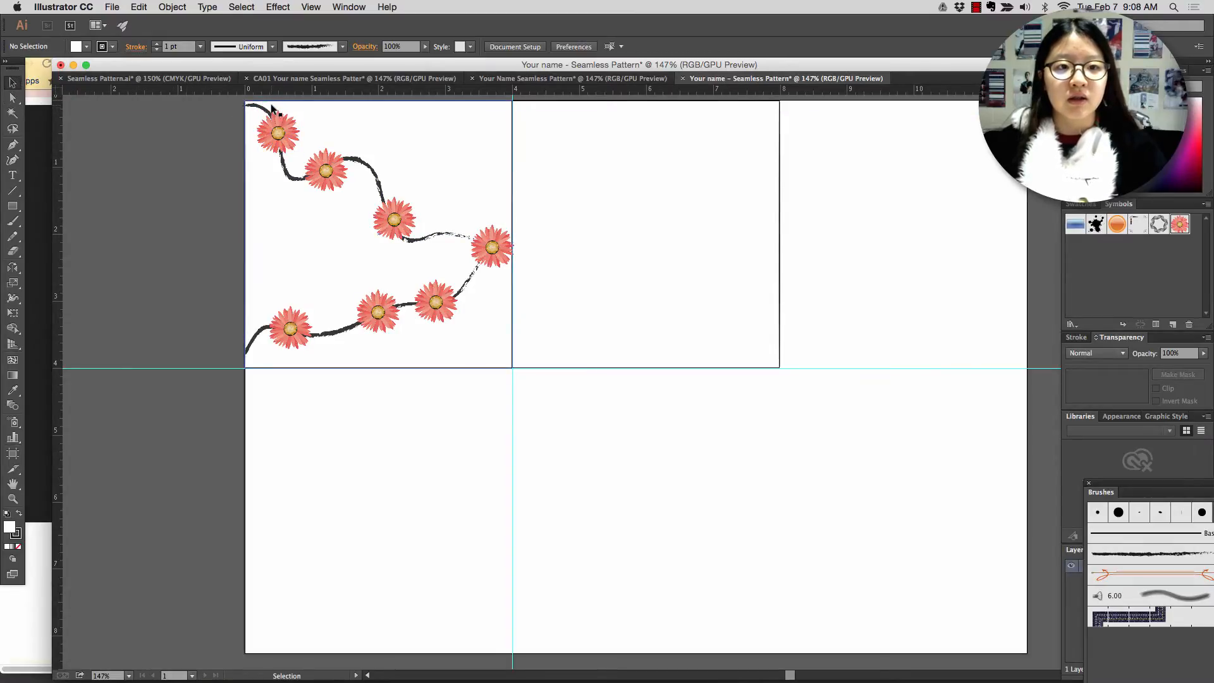
- Group the two strokes with all their flowers, and delete the left square after moving it out of the way
left_click_drag(271, 104, 600, 219)
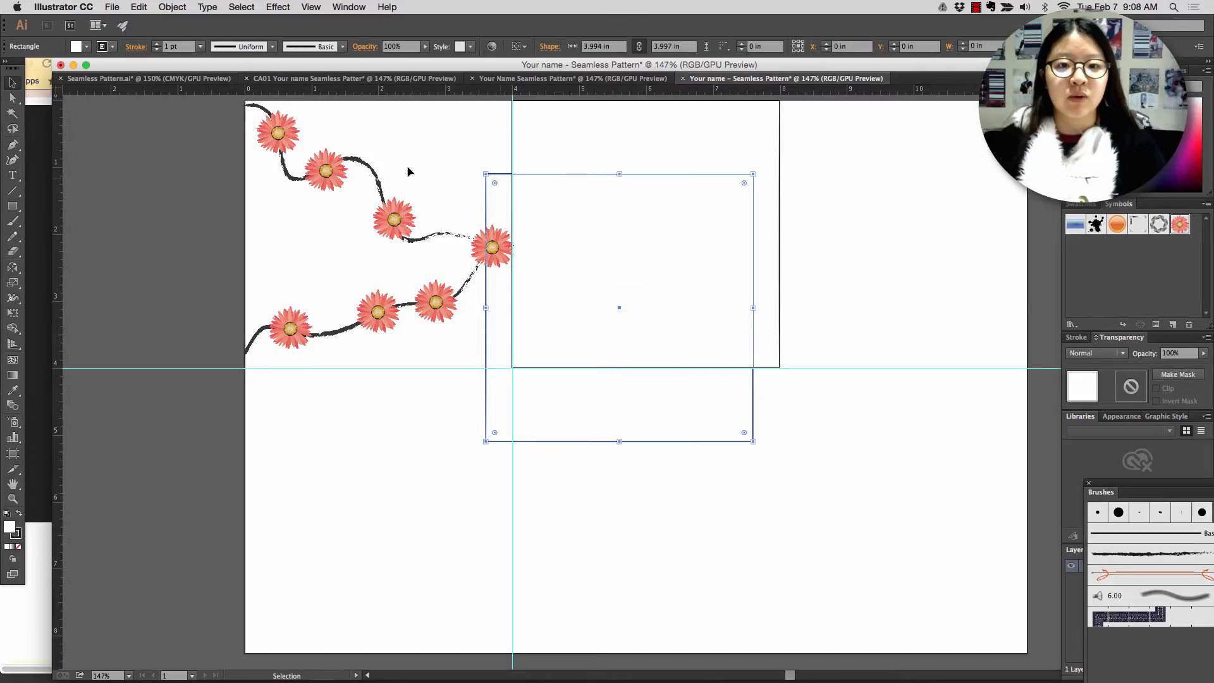
left_click_drag(236, 102, 481, 309)
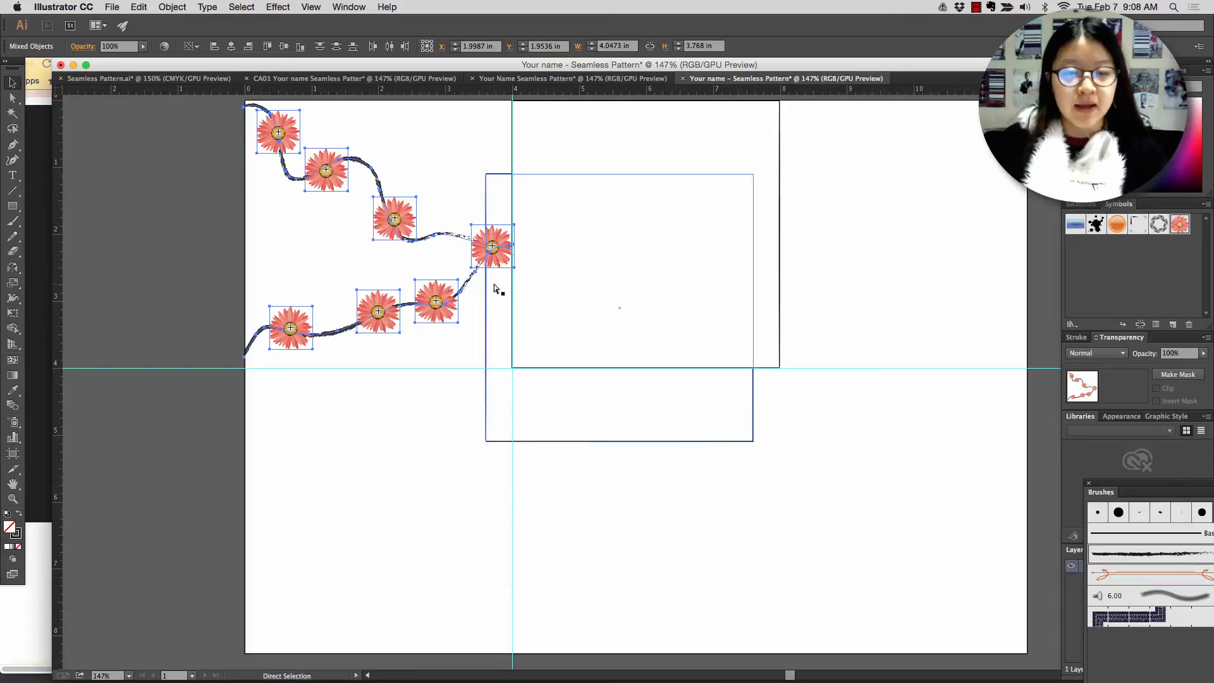
key("super+g")
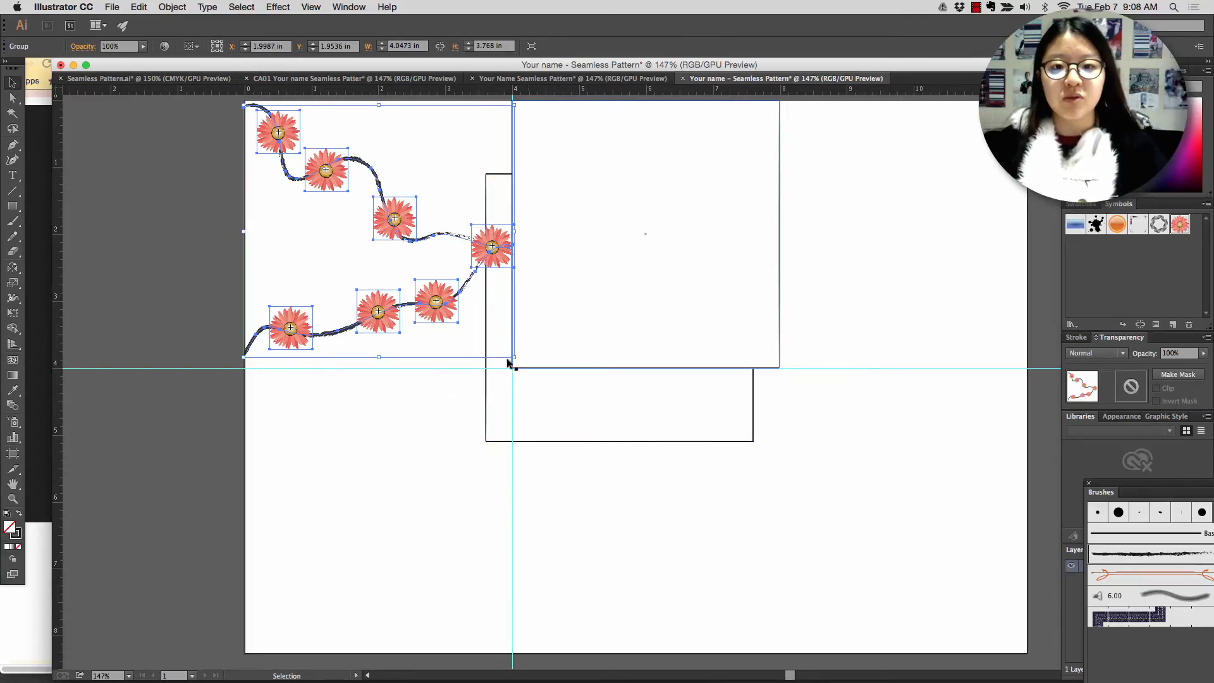
left_click(534, 411)
key("Delete")
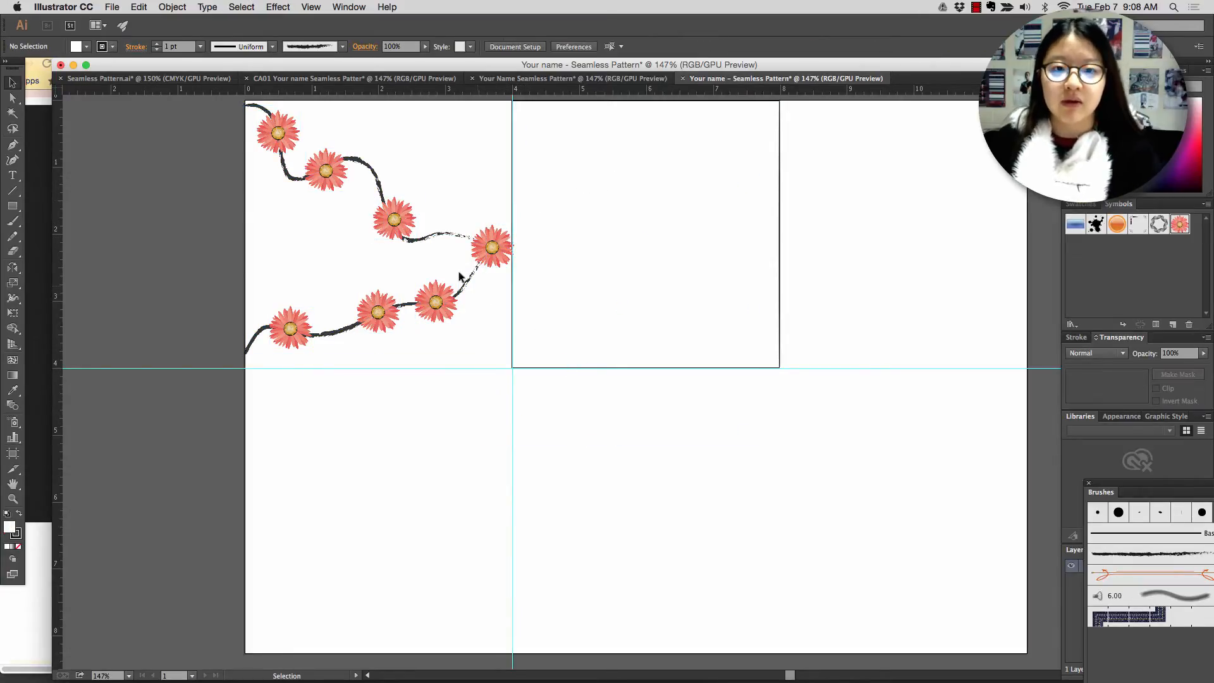
- Duplicate the flower group and place the copy directly beneath the original so their stroke ends join at the left page edge
left_click(382, 200)
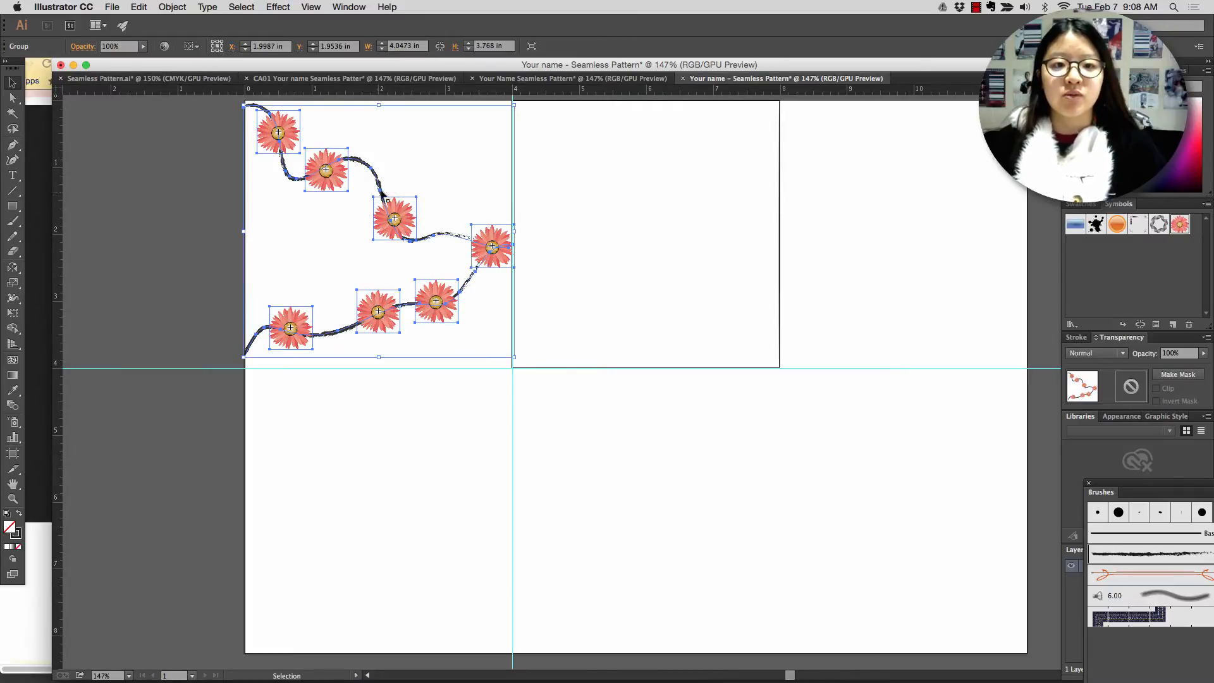
key("a")
key("super+d")
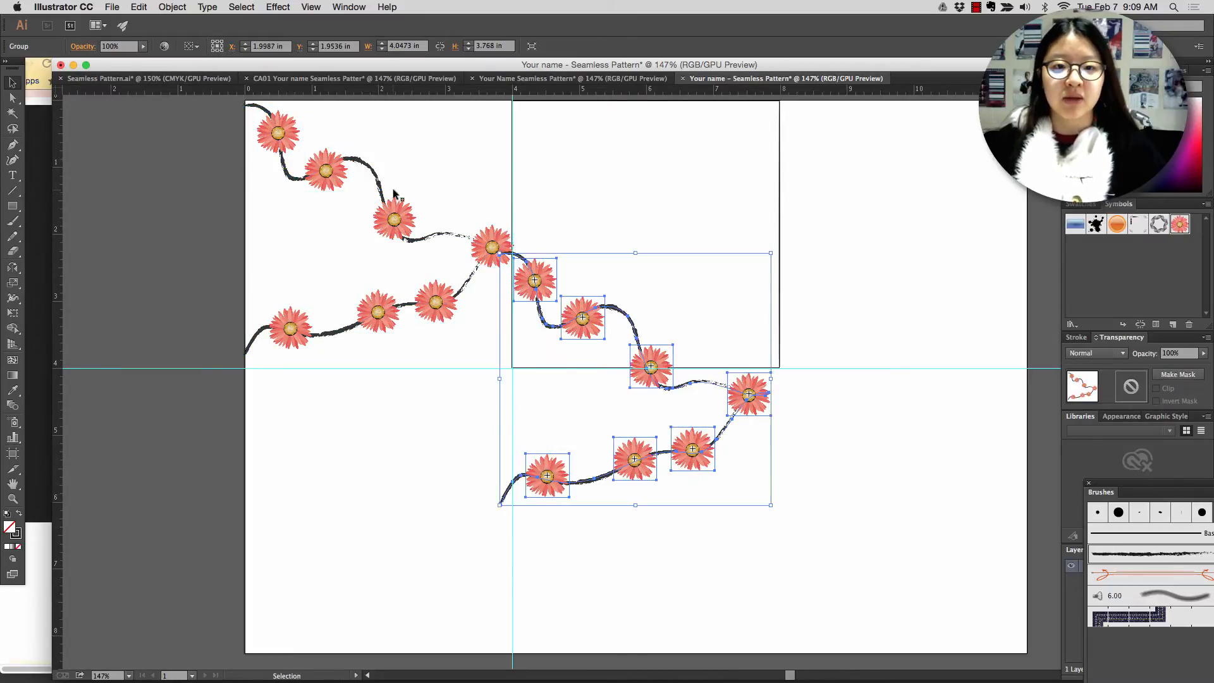
left_click_drag(638, 375, 391, 469)
left_click(692, 490)
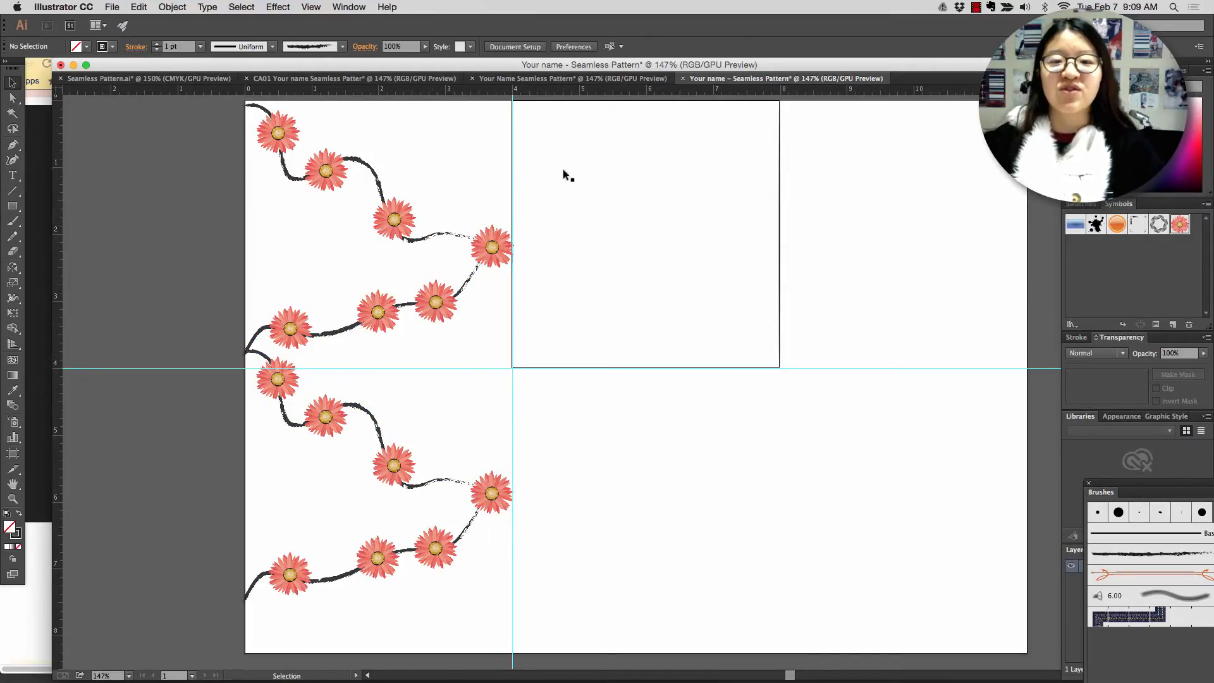
- Paste another copy of the flower group, reflect it horizontally and fit it inside the right square, facing the original
left_click(754, 251)
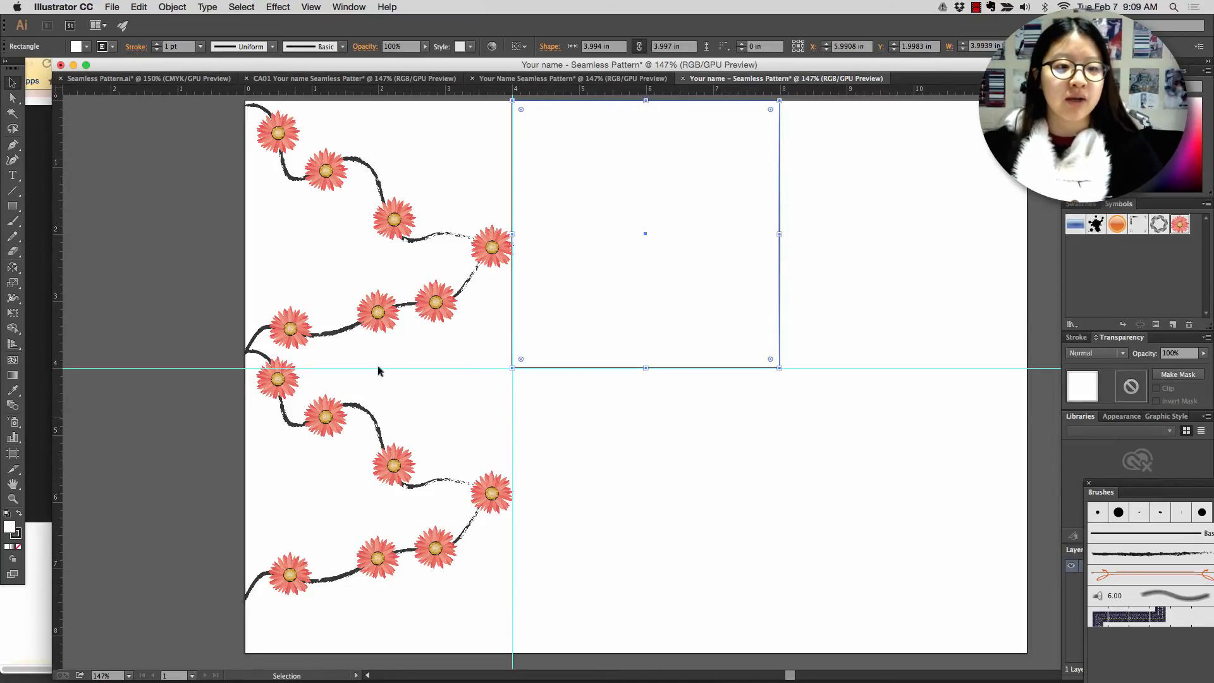
key("cmd+v")
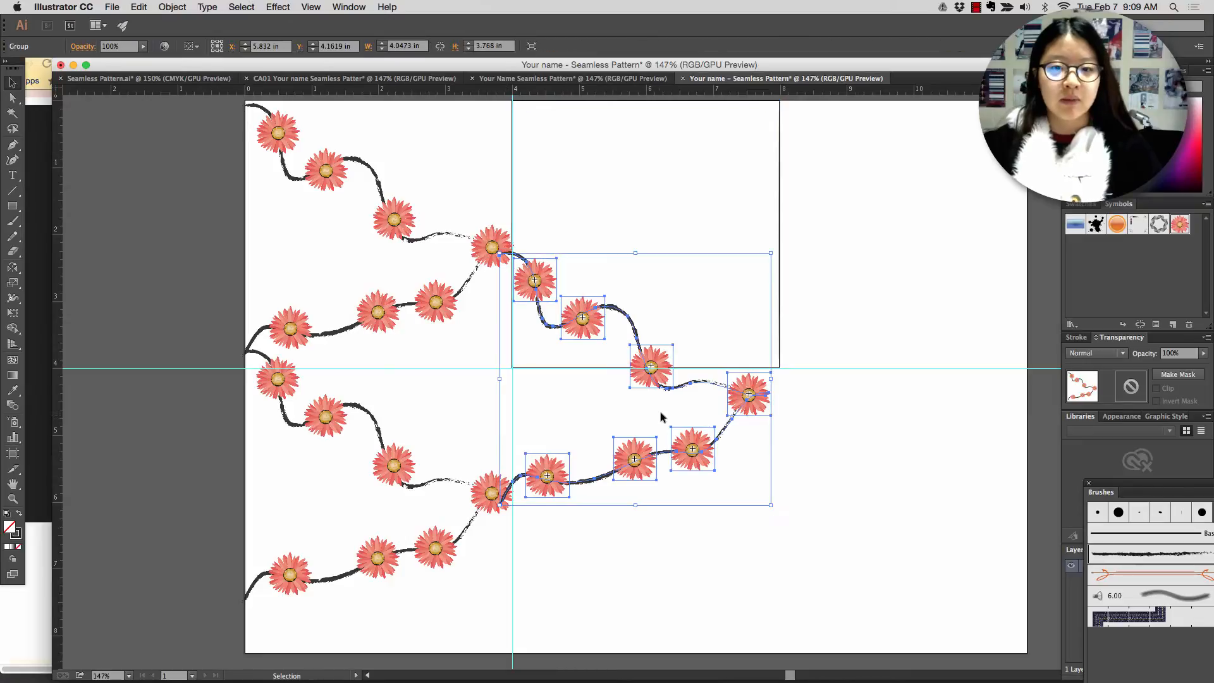
left_click_drag(691, 447, 732, 469)
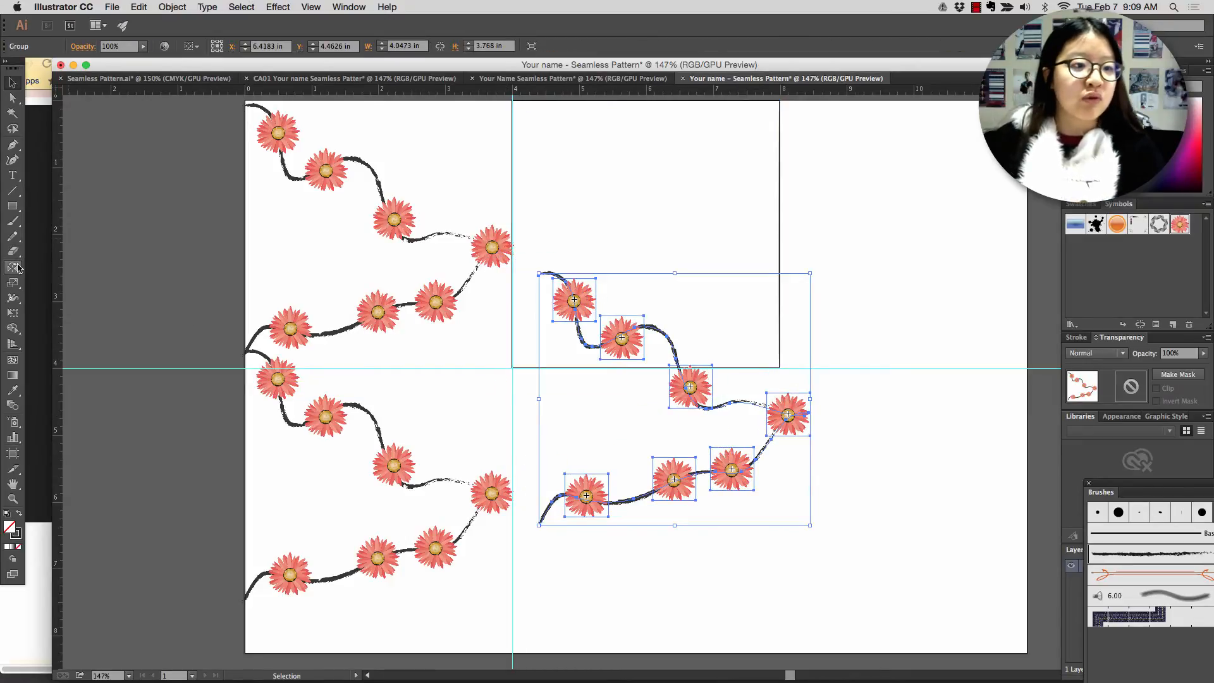
left_click(13, 269)
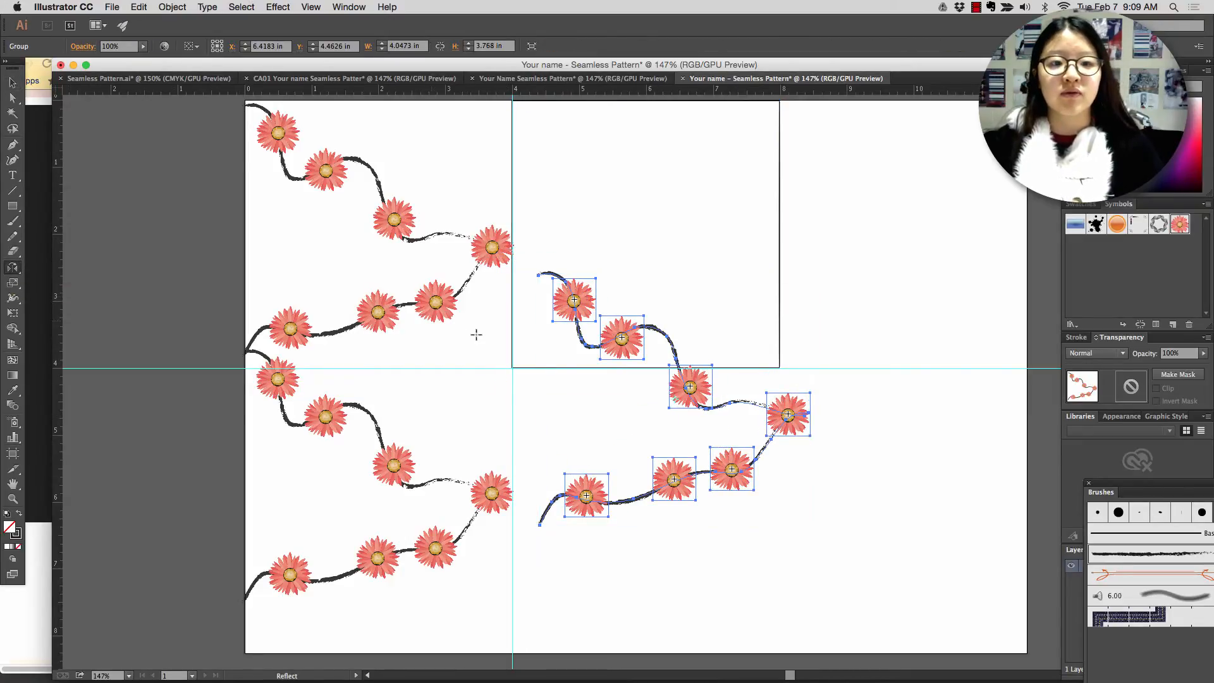
left_click_drag(547, 406, 728, 405)
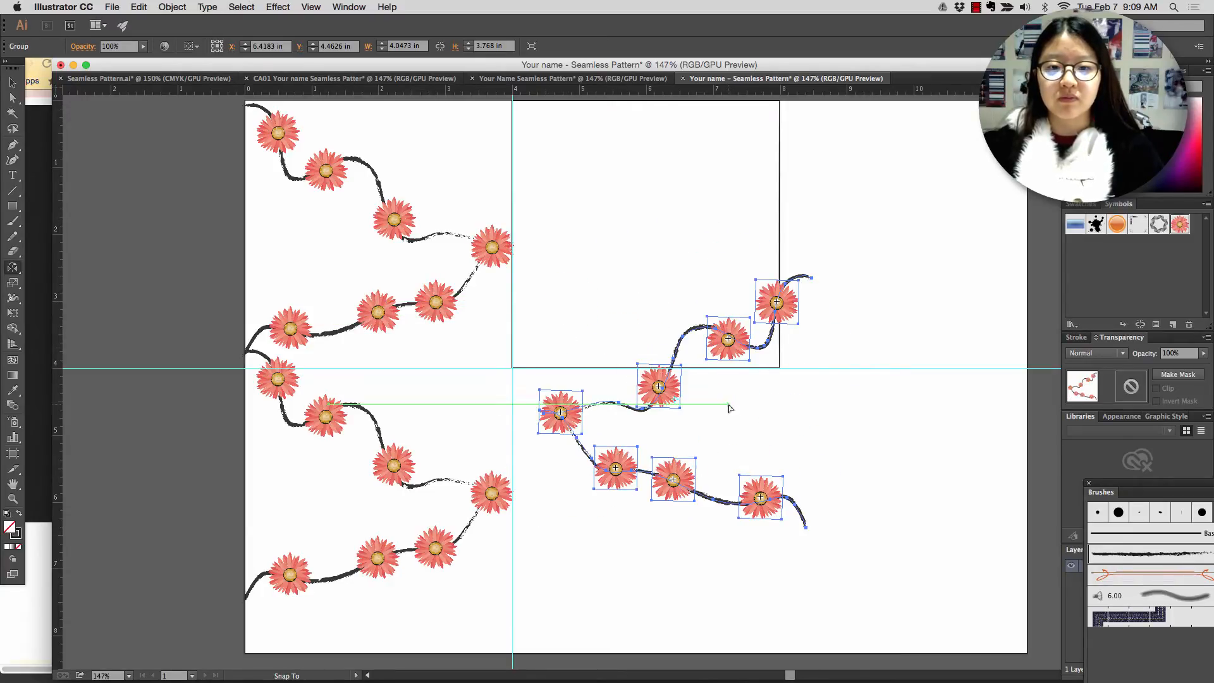
left_click(18, 87)
left_click_drag(725, 335, 694, 167)
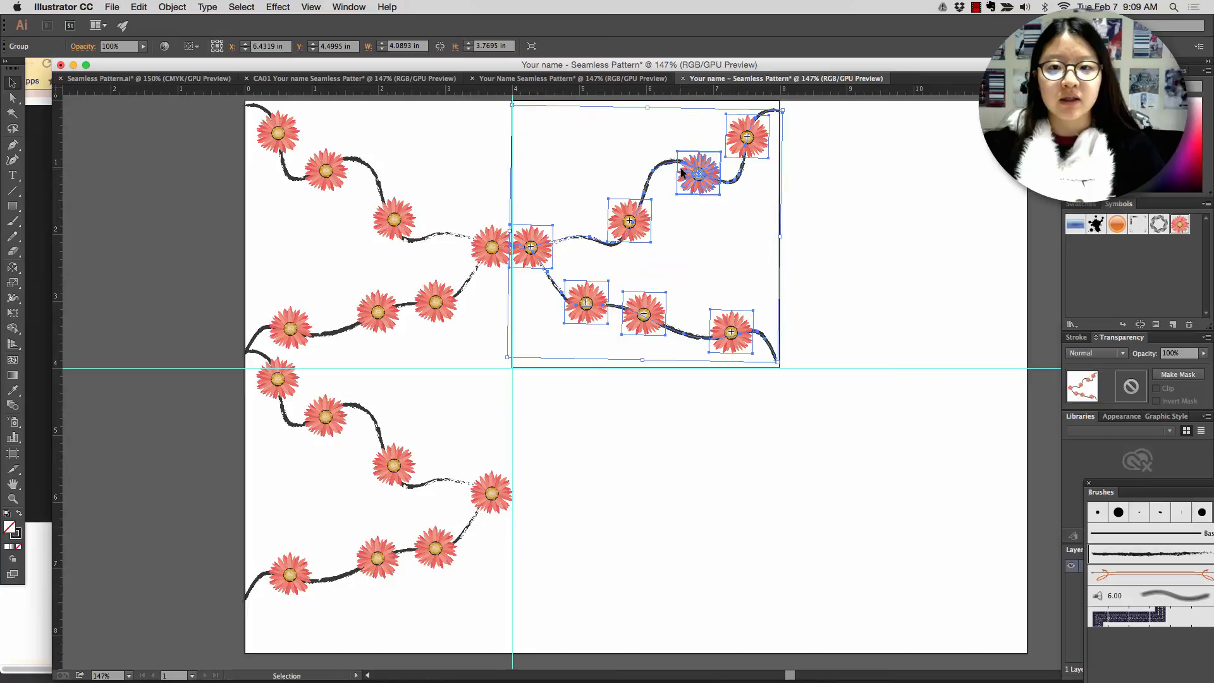
- Delete the right square's outline around the mirrored flower group
left_click(908, 205)
left_click(778, 228)
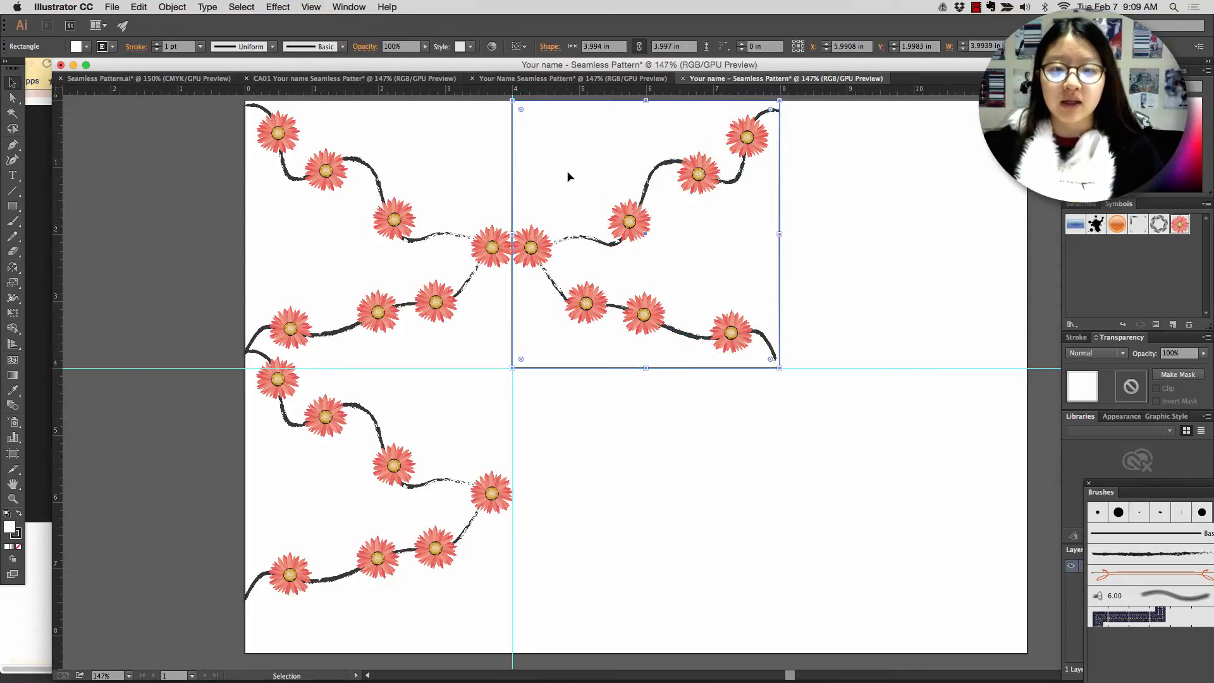
key("Delete")
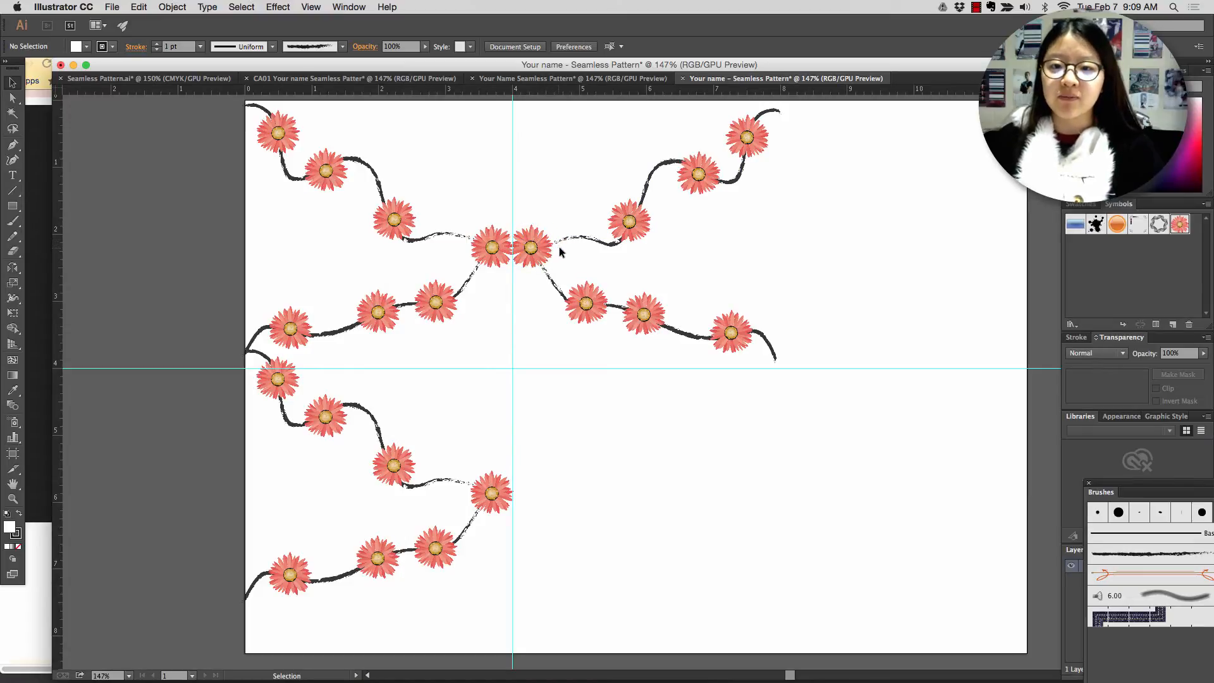
- Compare the upper-left flower group with the Seamless Pattern.ai example, and select the mirrored group back in the new document
scroll(749, 214, "up", 1)
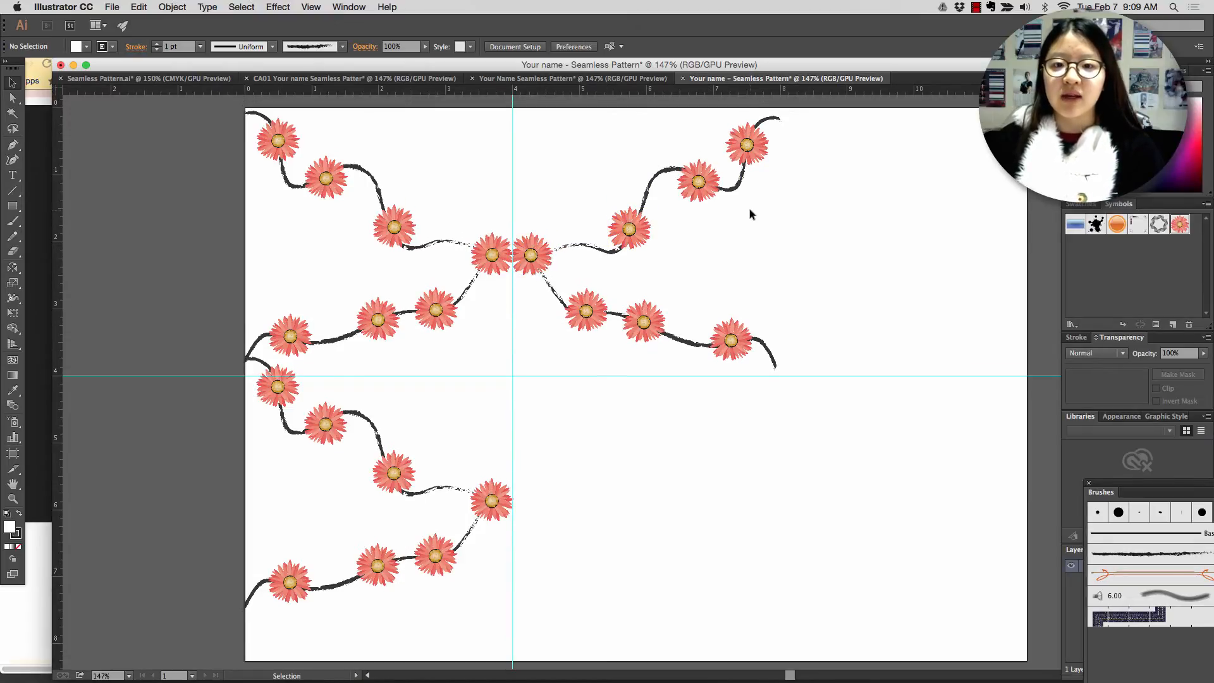
left_click(499, 251)
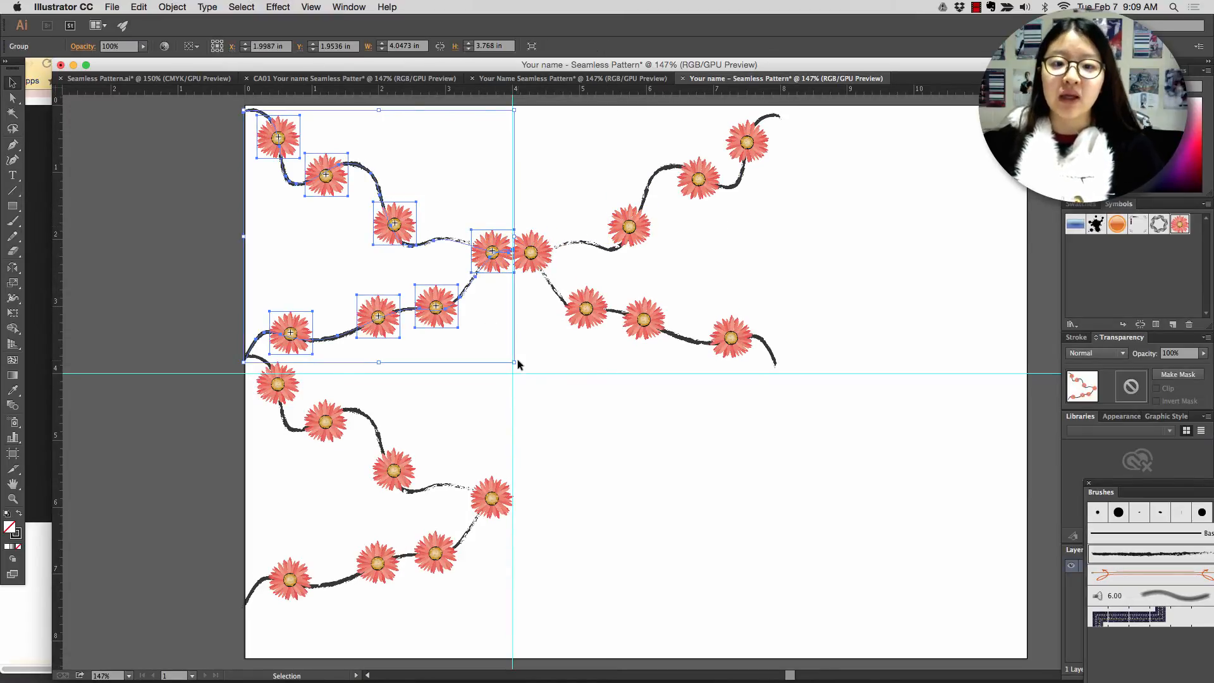
left_click(169, 79)
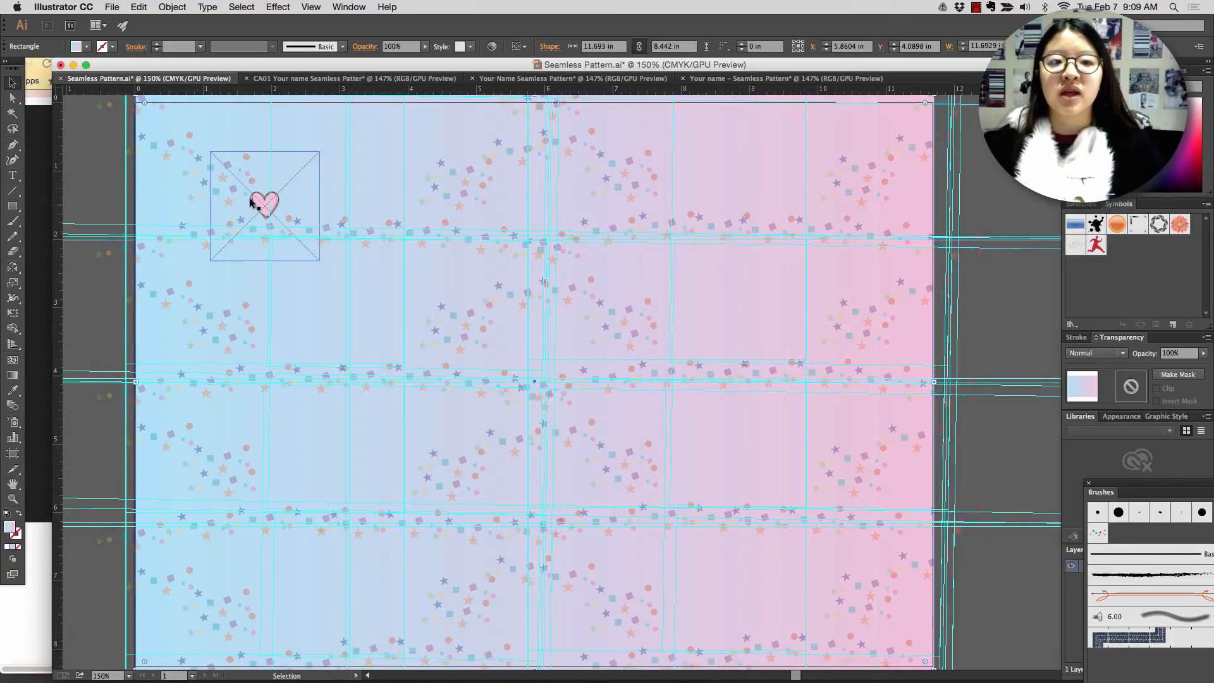
left_click(740, 77)
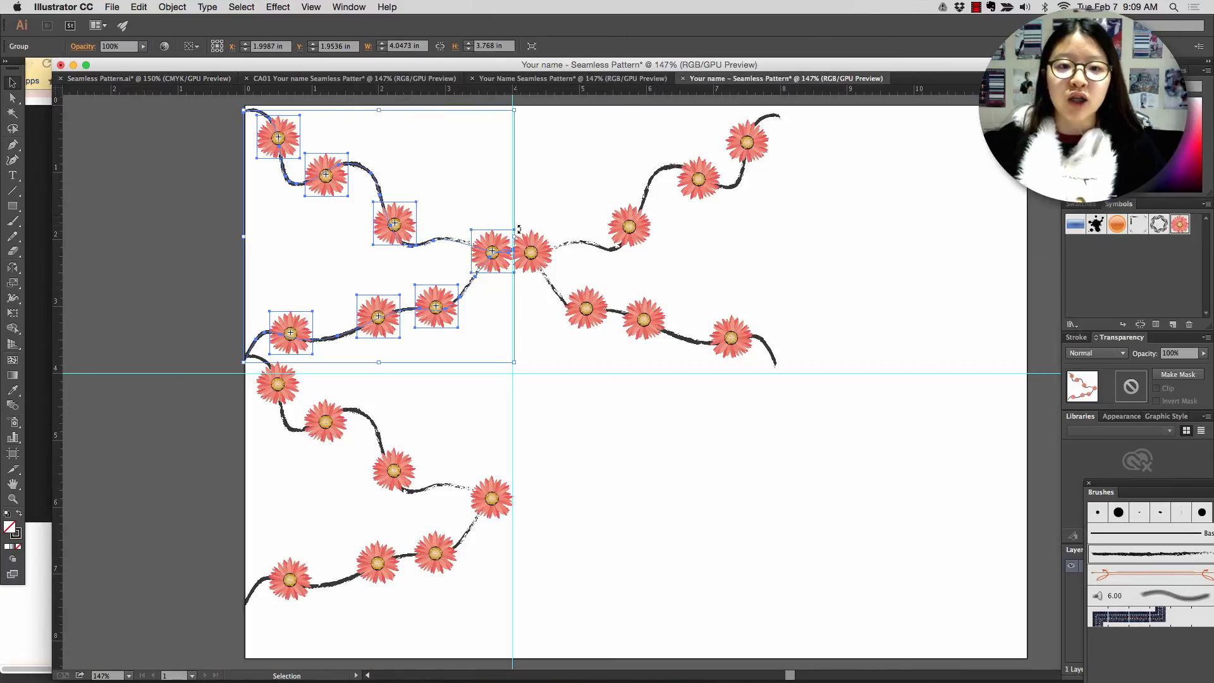
left_click(726, 159)
left_click(746, 141)
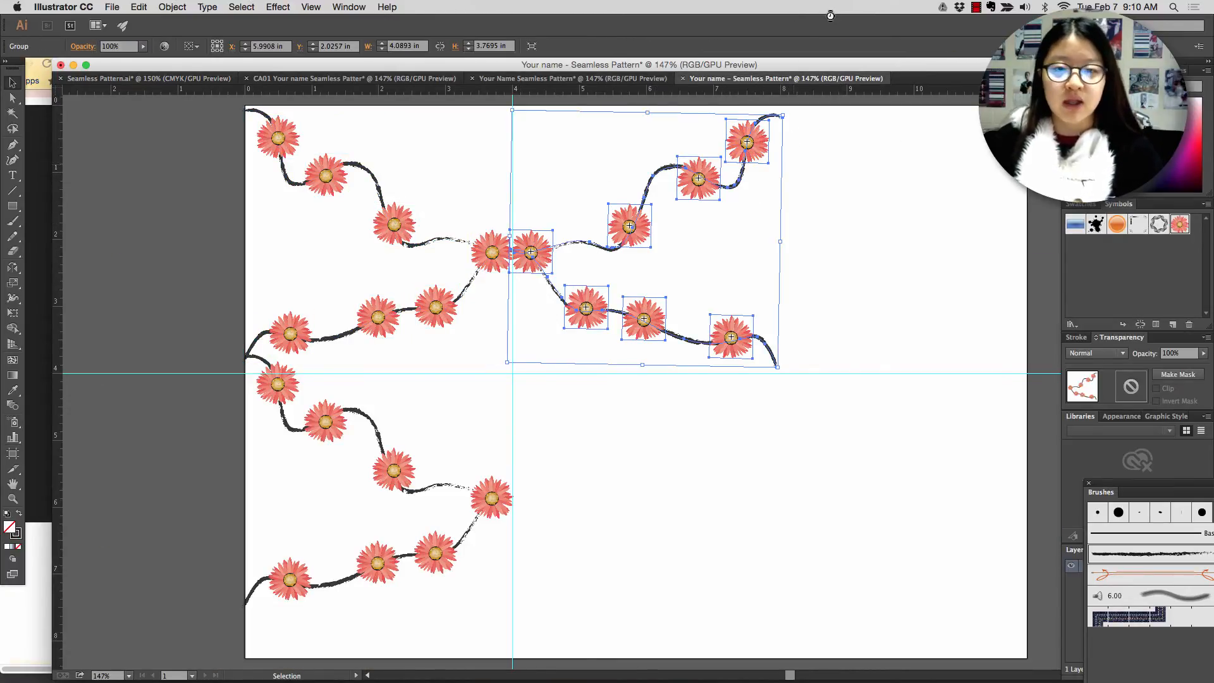
- Try to extend the top row with another reflected copy of the flower group joined to the mirrored one, and remove that copy again
key("super+v")
left_click(13, 267)
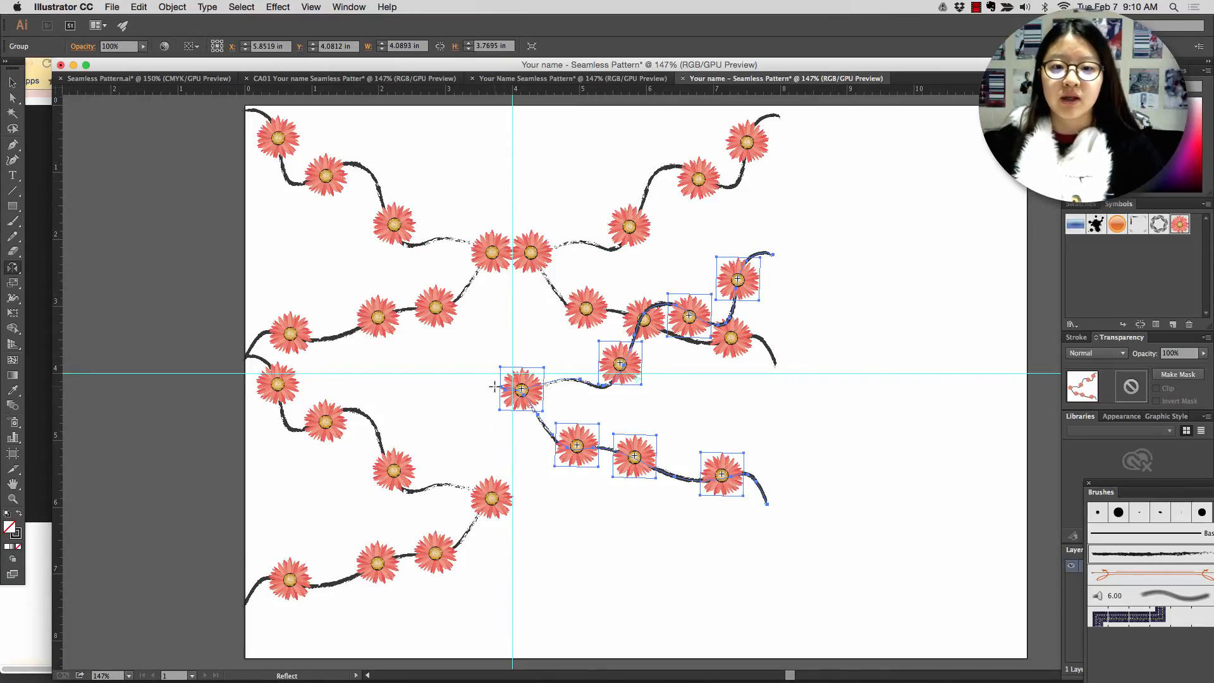
left_click_drag(494, 386, 736, 389)
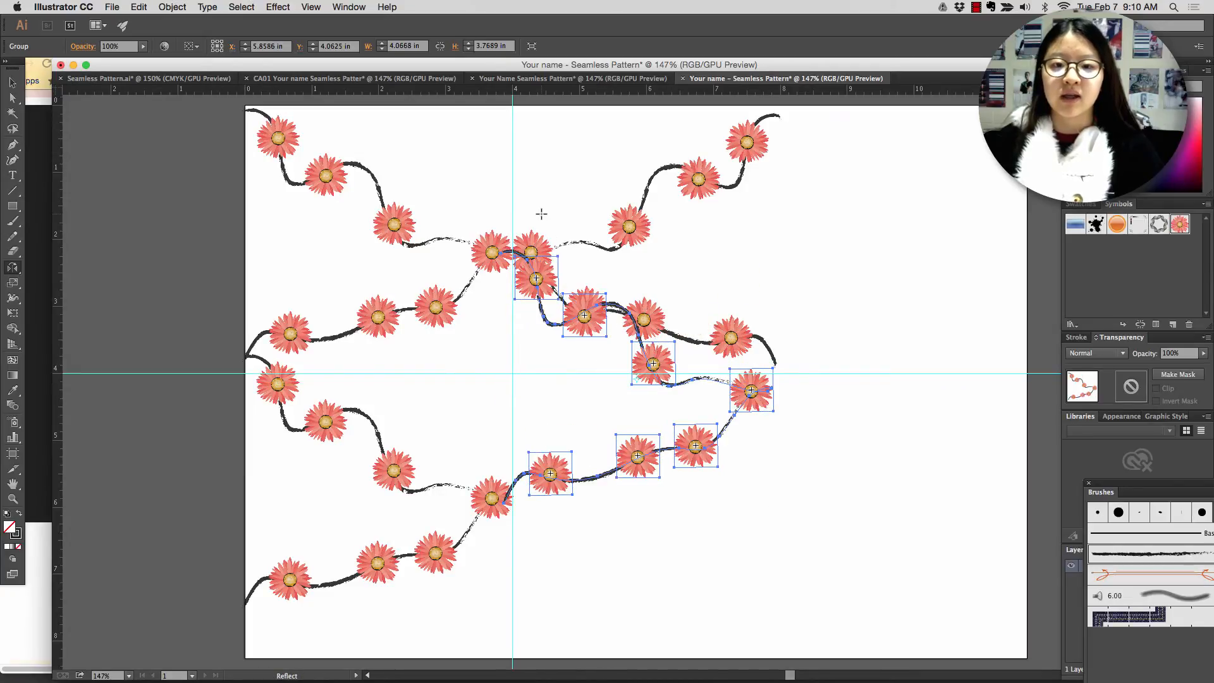
left_click(12, 84)
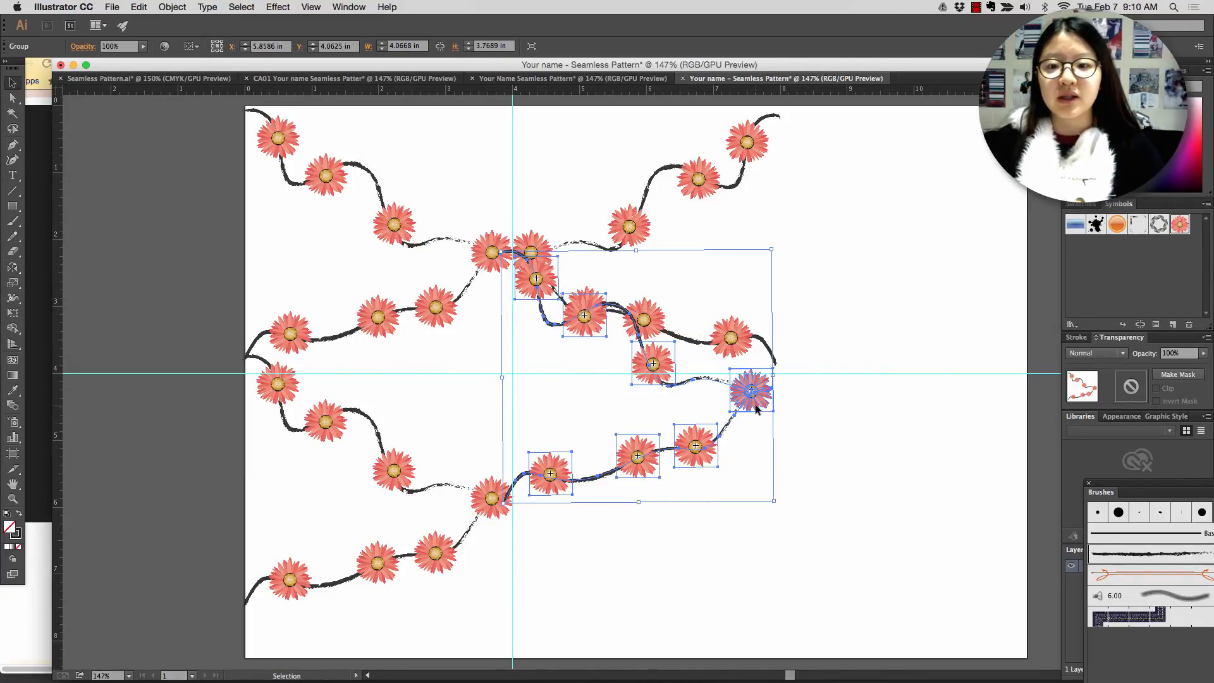
left_click_drag(750, 390, 1028, 273)
left_click(969, 431)
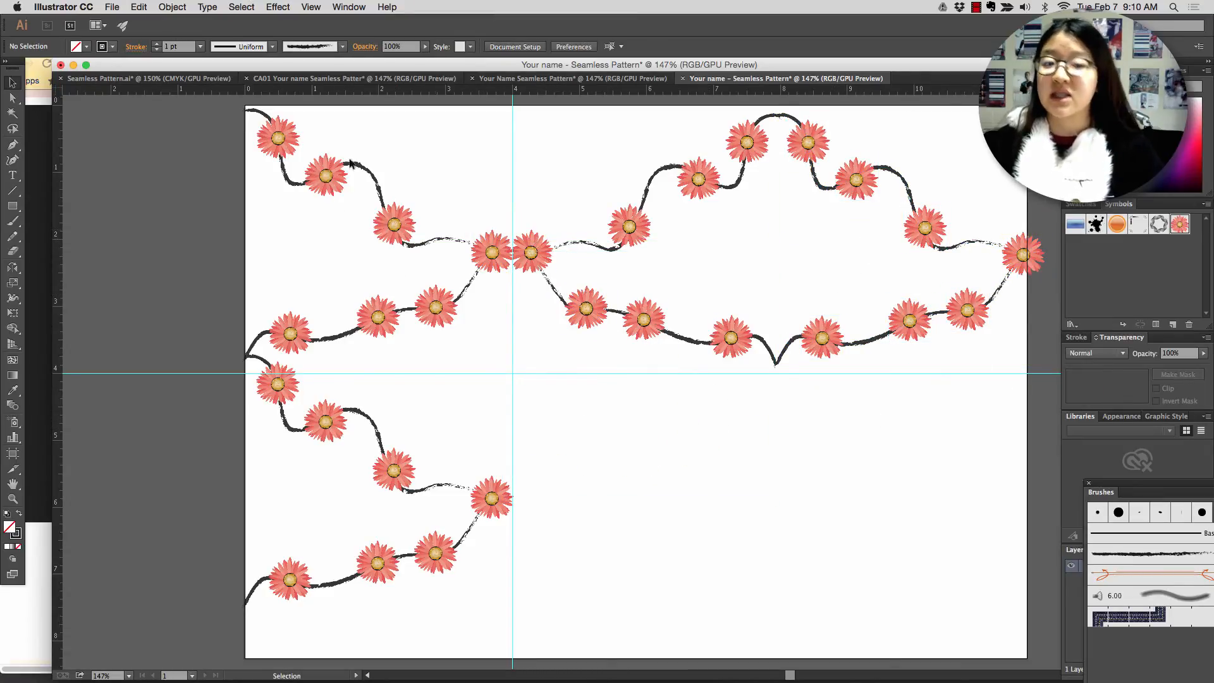
left_click(948, 229)
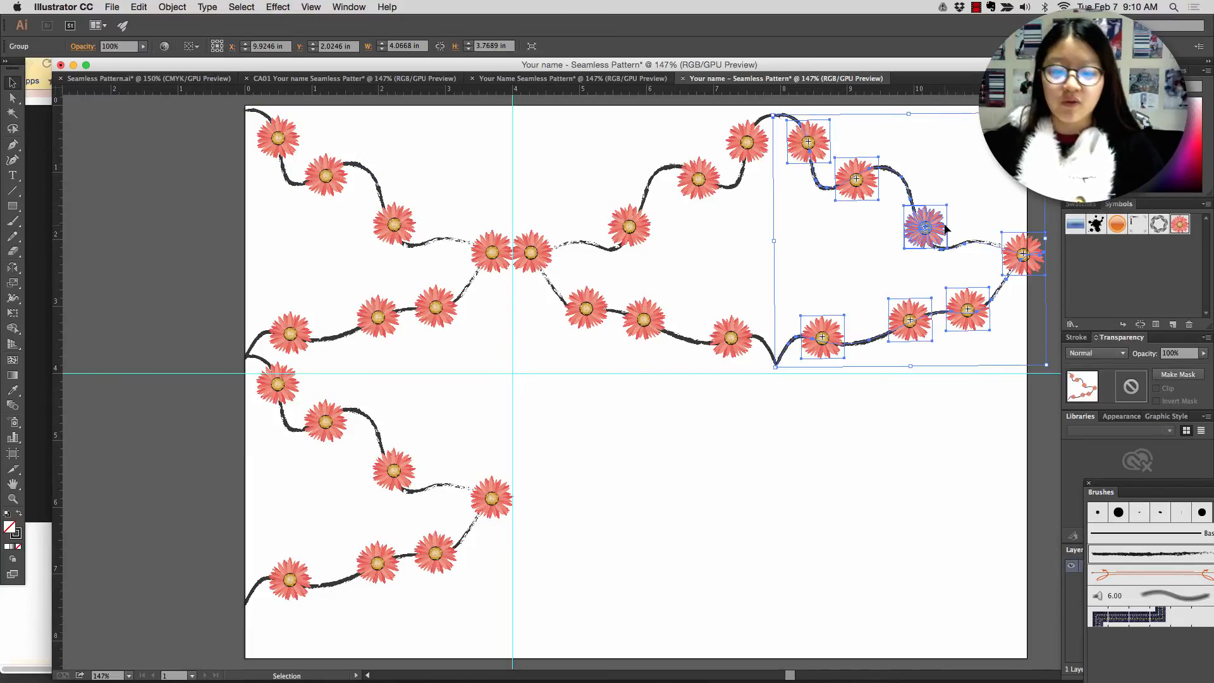
key("Delete")
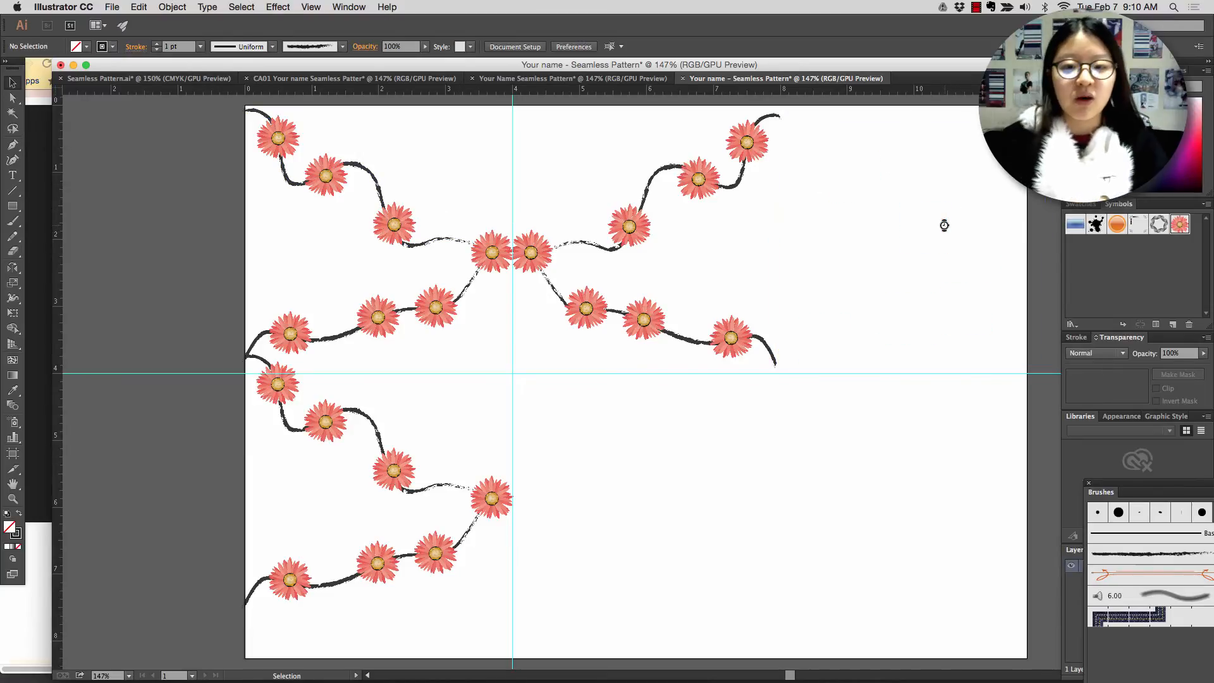
- Scale the upper-left flower group down to about 3.29 by 3.07 in and fit it into the page's upper-left corner
left_click(435, 306)
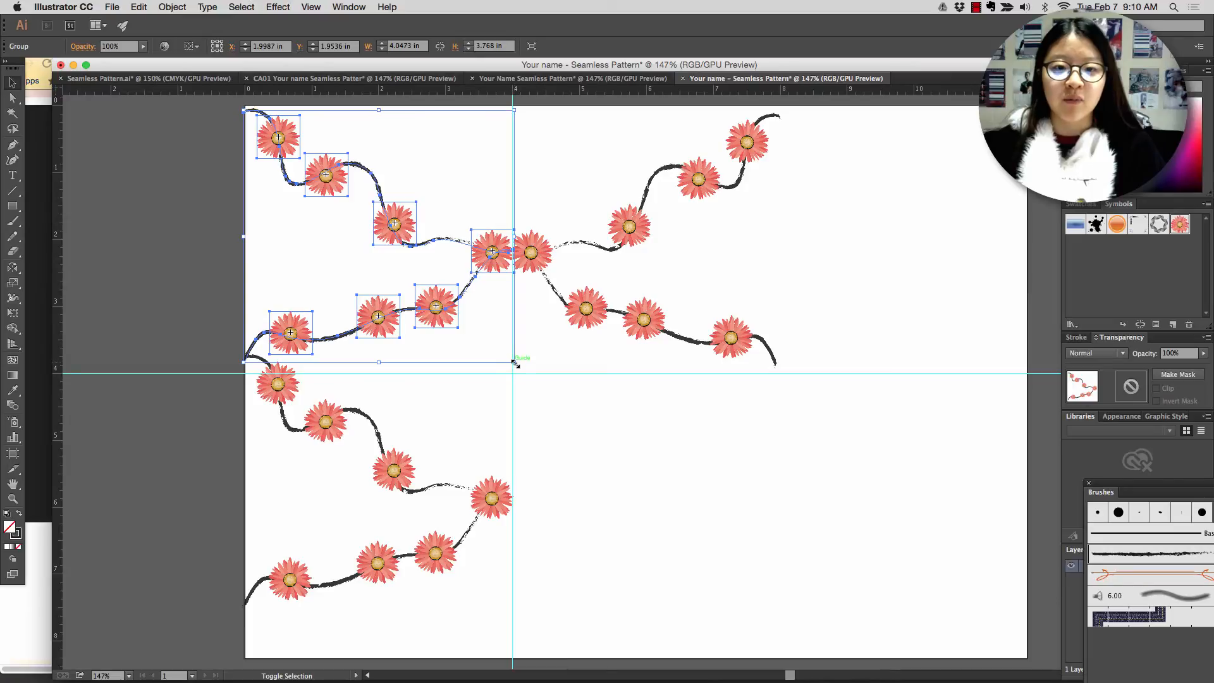
left_click_drag(511, 362, 464, 315)
left_click(621, 340)
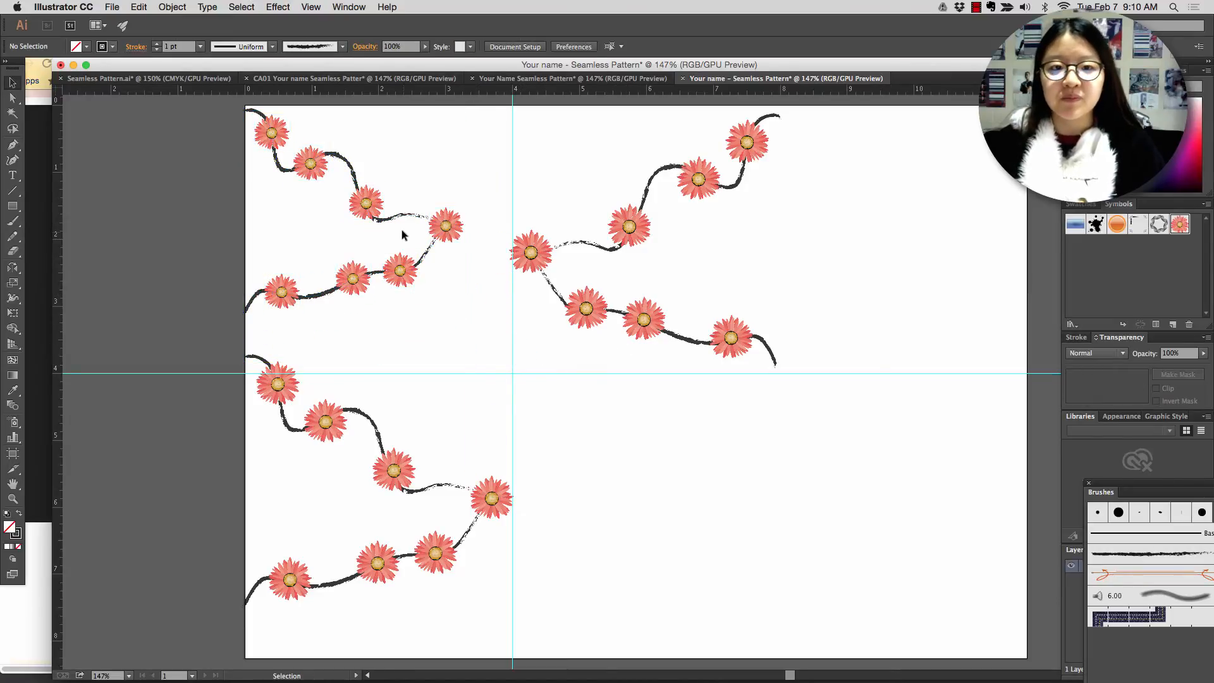
left_click_drag(448, 230, 451, 225)
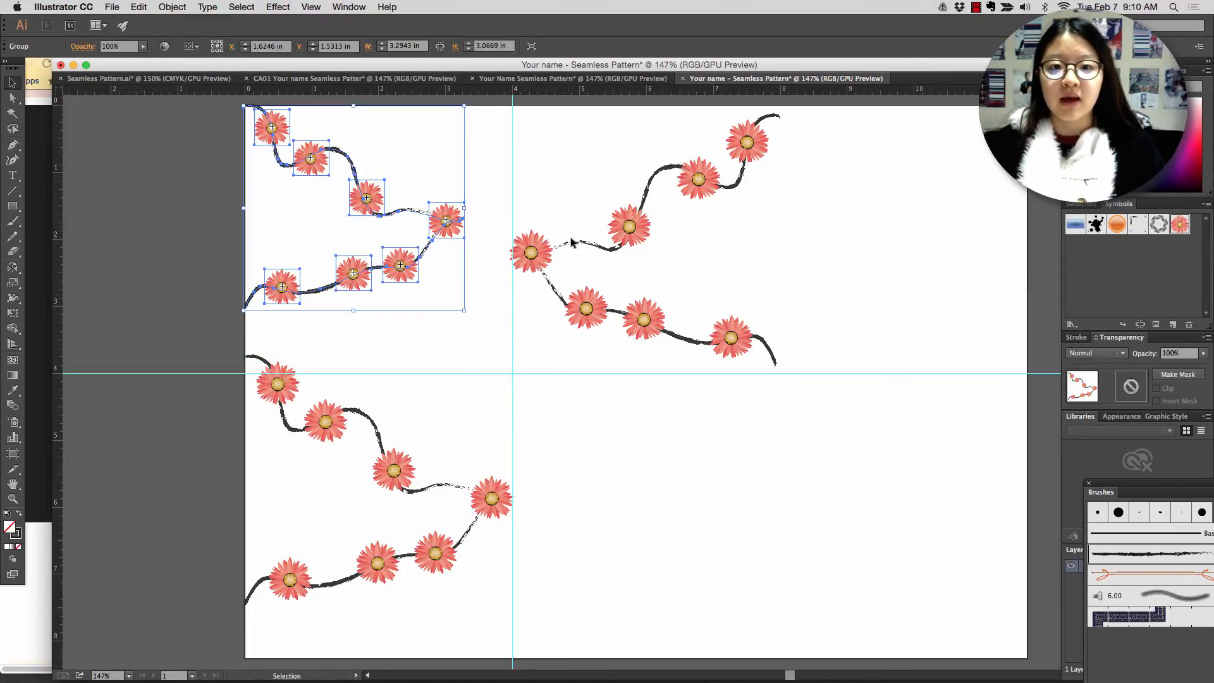
- Replace the larger mirrored group with a horizontally reflected copy of the scaled-down group, its end flower touching the original's
key("a")
key("super+c")
key("super+v")
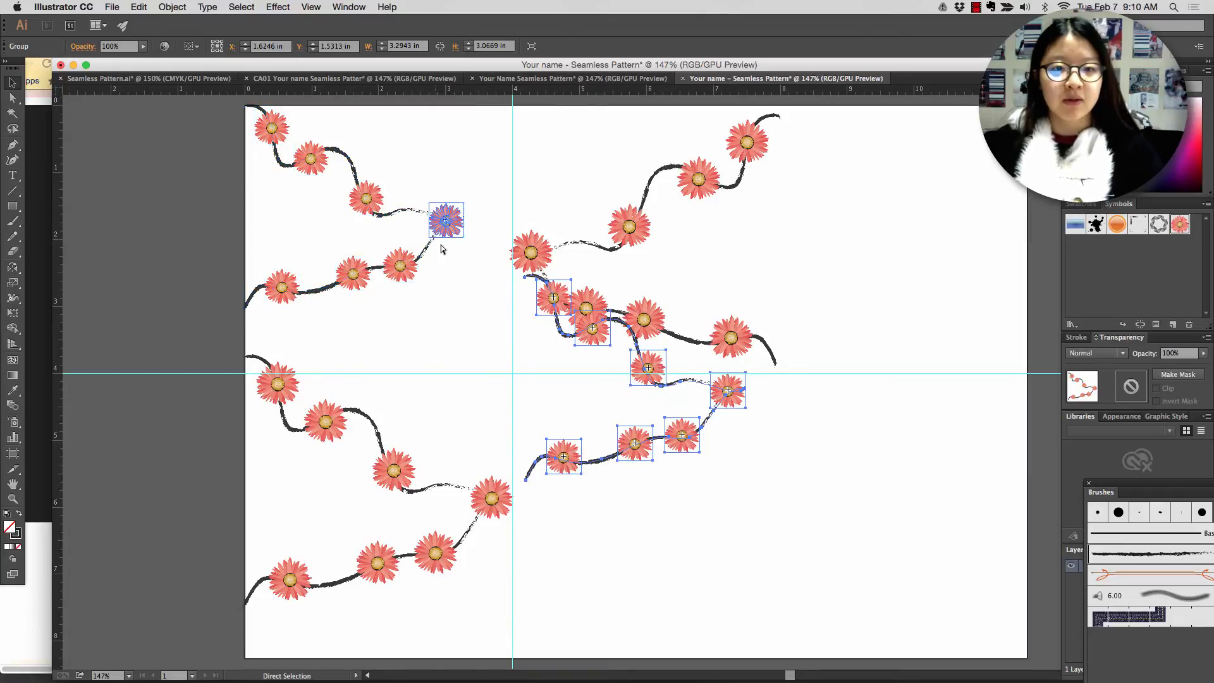
key("o")
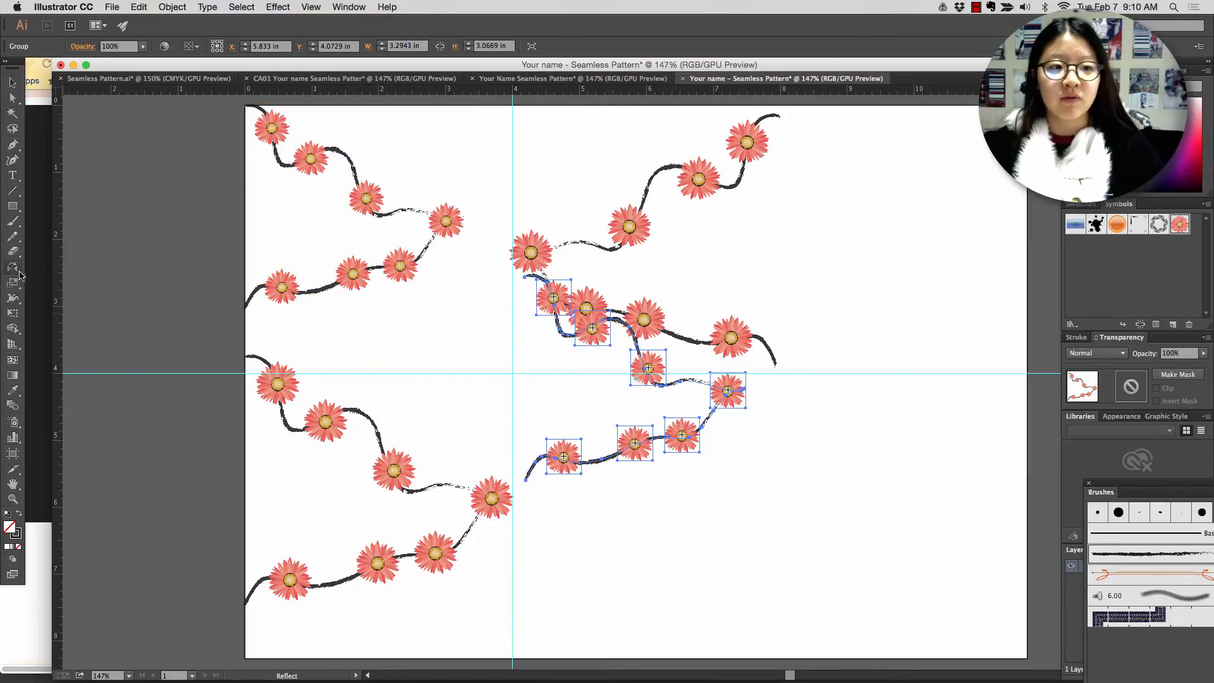
left_click_drag(528, 384, 478, 349)
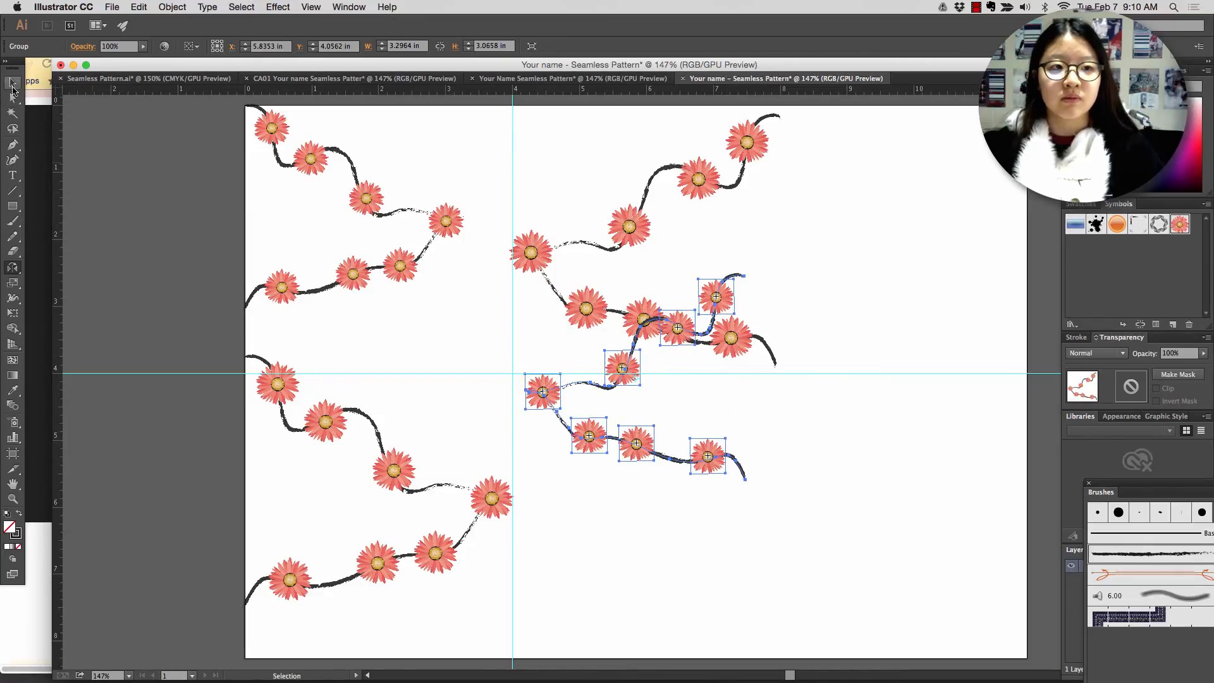
key("v")
left_click_drag(550, 392, 480, 227)
left_click(731, 337)
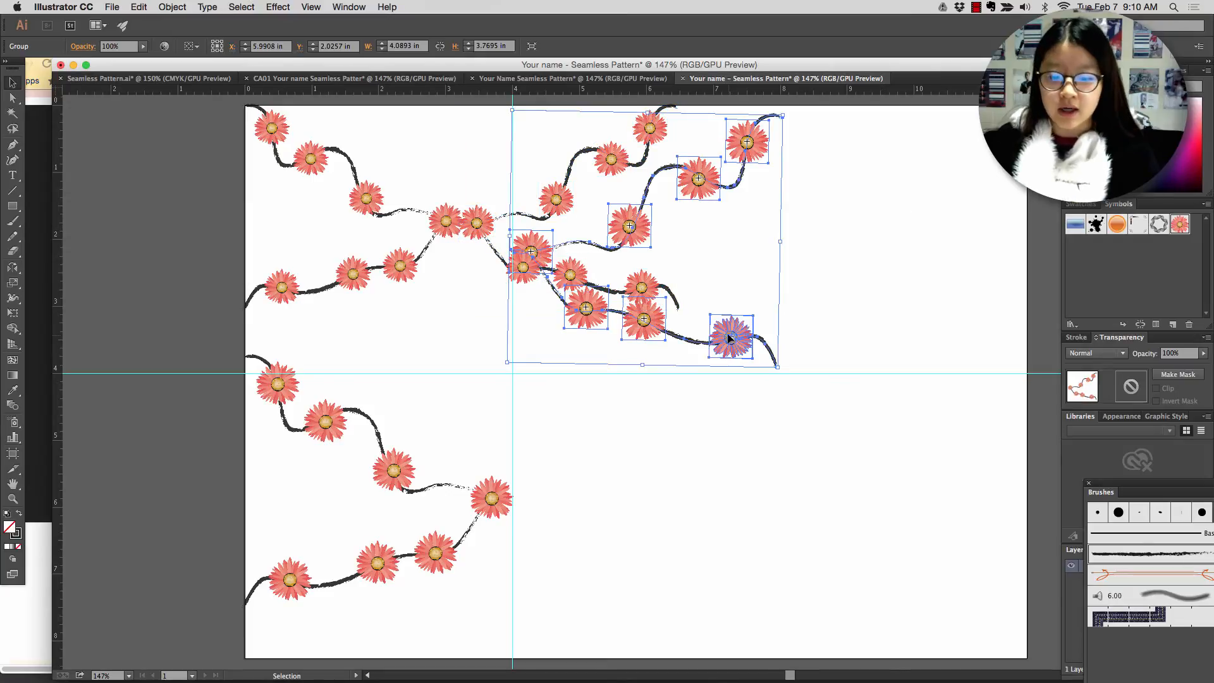
key("Delete")
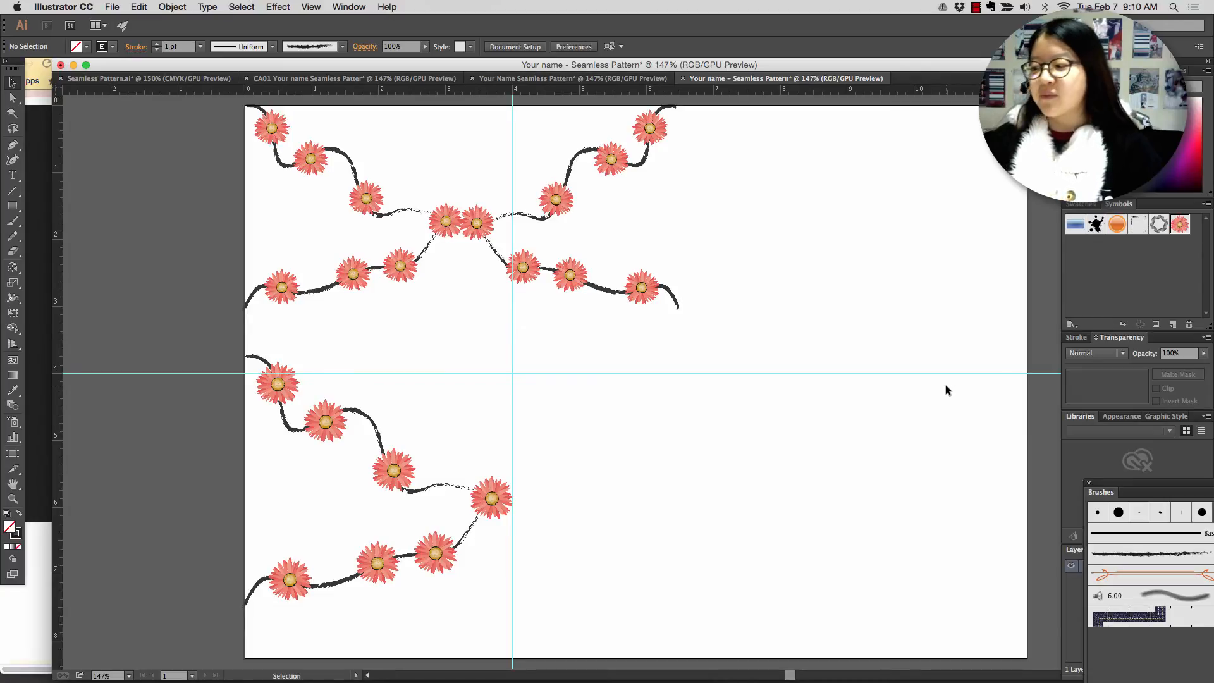
- Review the finished Seamless Pattern.ai example with its gradient background, and return to the new flower document with nothing selected
left_click(117, 79)
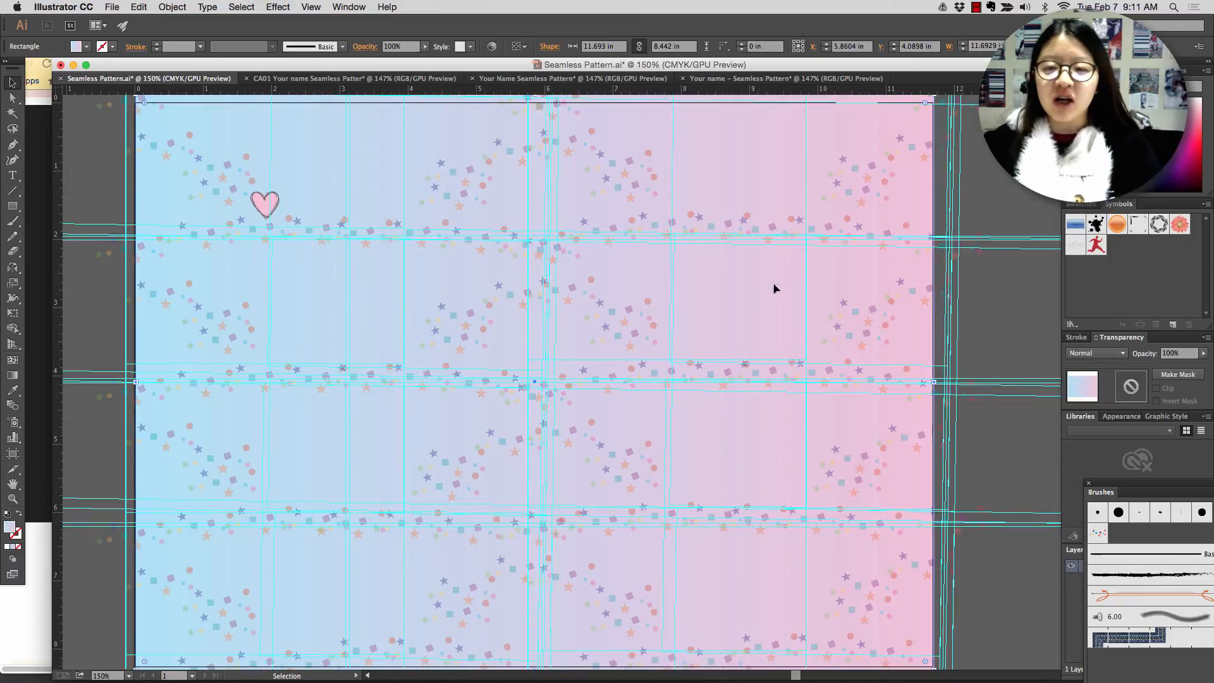
left_click(751, 78)
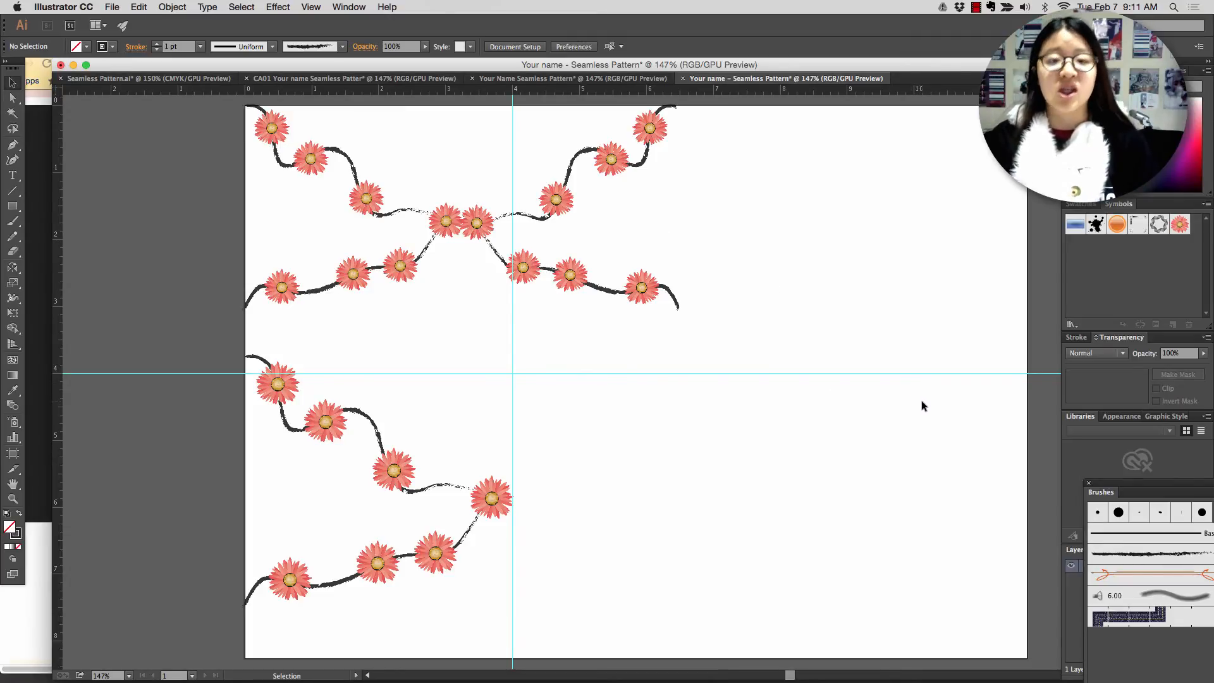
left_click(157, 84)
left_click(753, 82)
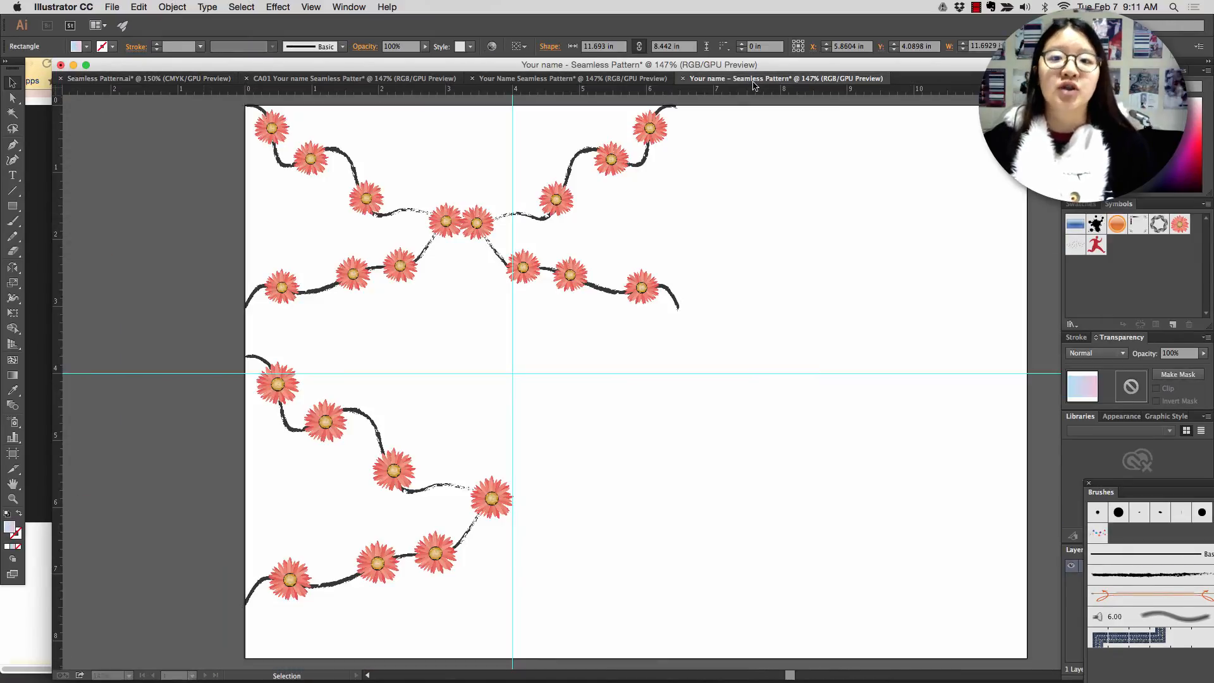
left_click(582, 293)
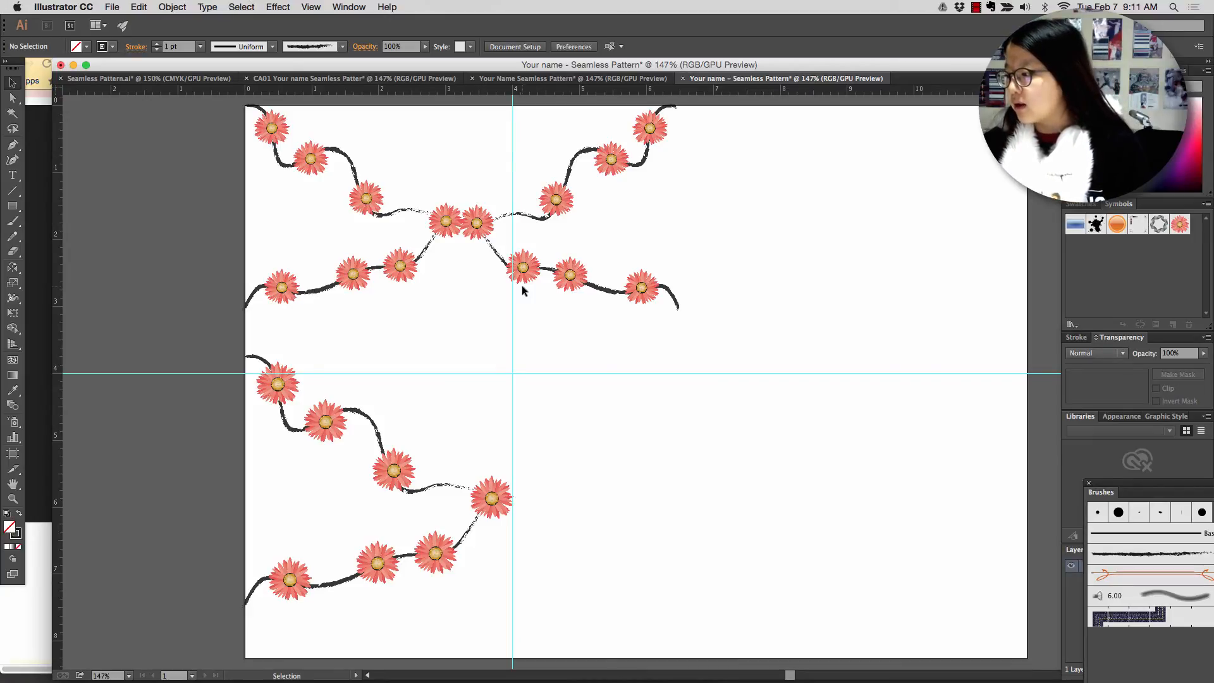
- Look at the pink heart image in the Google image results in Chrome and return to the flower document in Illustrator
key("F11")
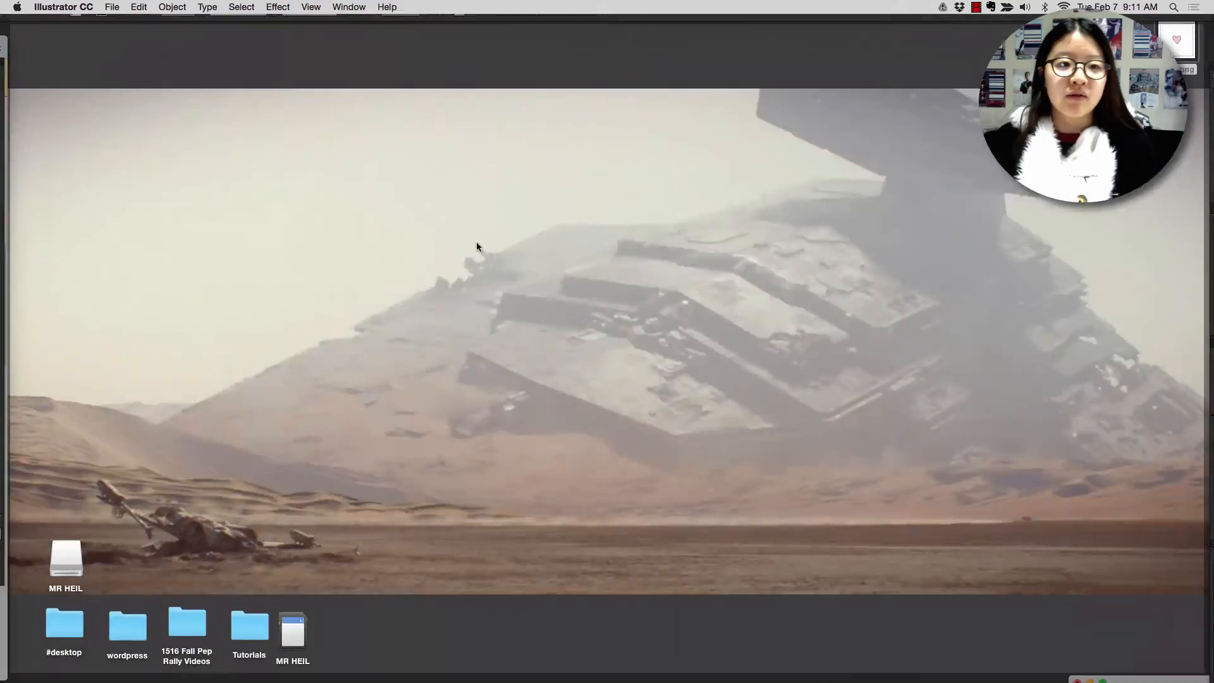
key("F11")
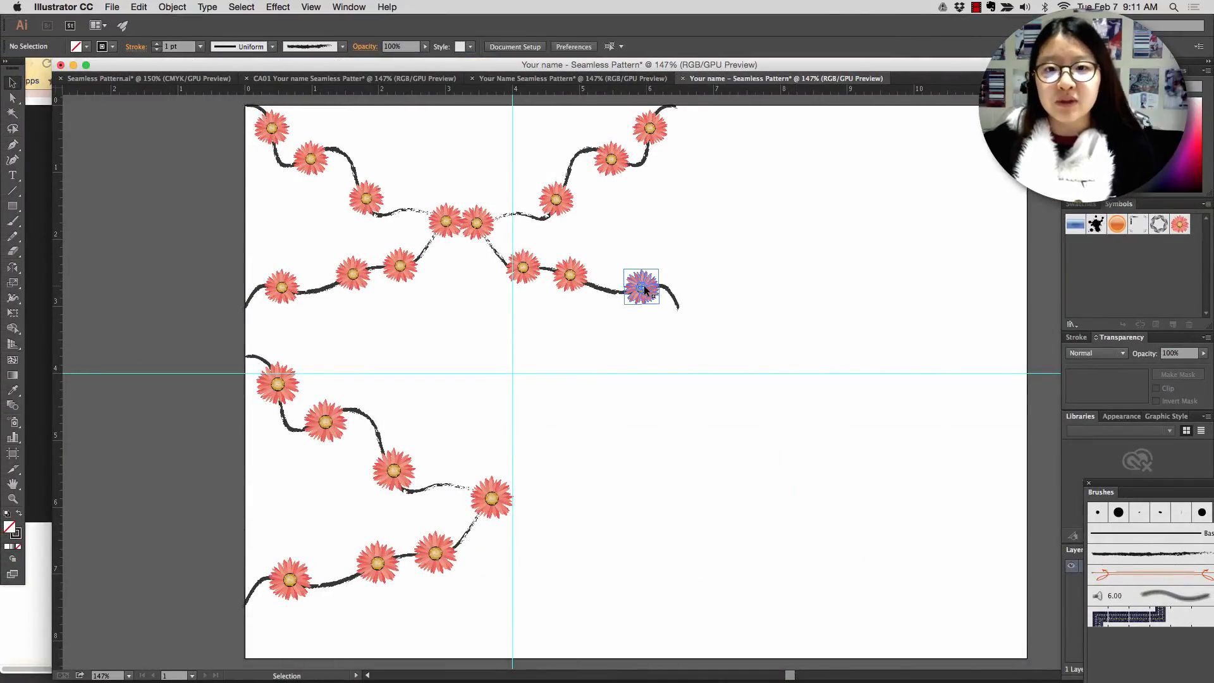
key("shift+super+a")
key("super+Tab")
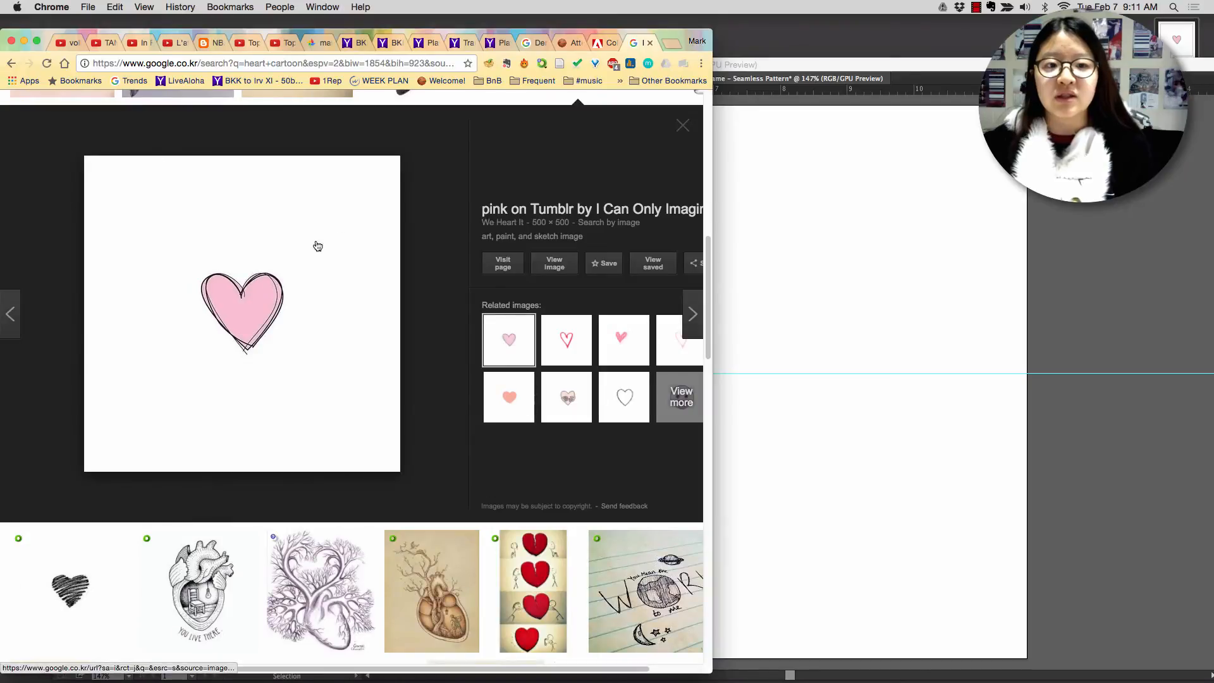
left_click(906, 186)
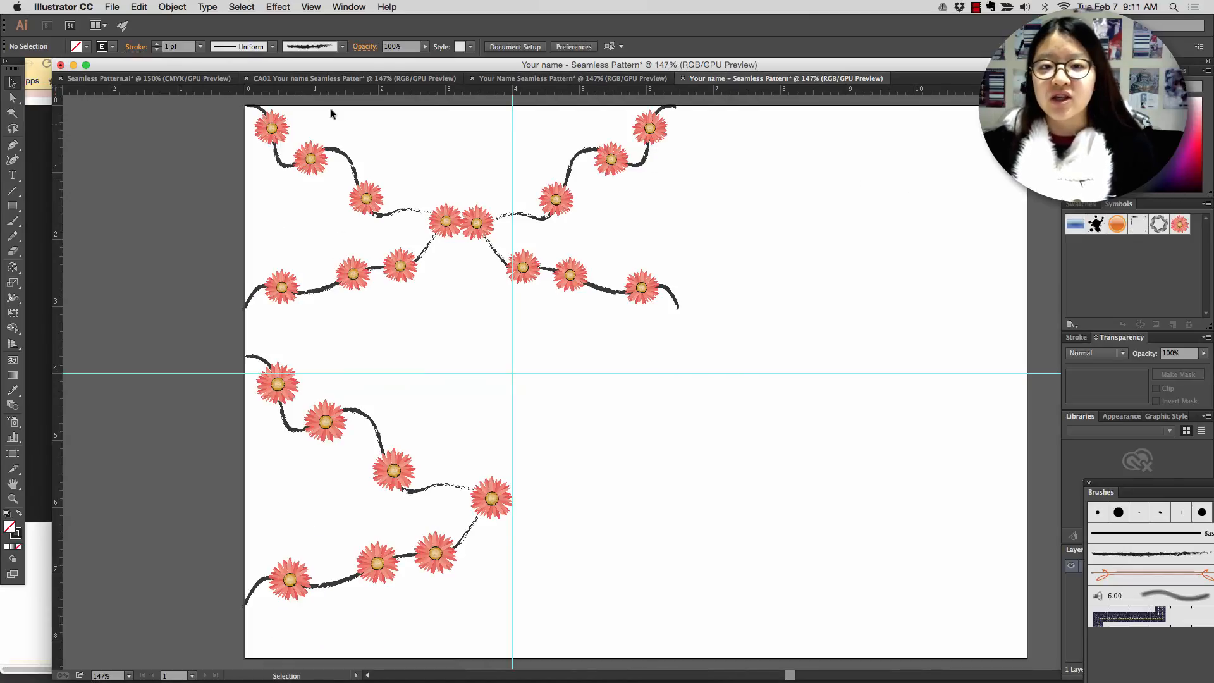
- Inspect the heart image placed in the Seamless Pattern.ai example and return to the new flower document
left_click(198, 81)
left_click(280, 204)
left_click(278, 204)
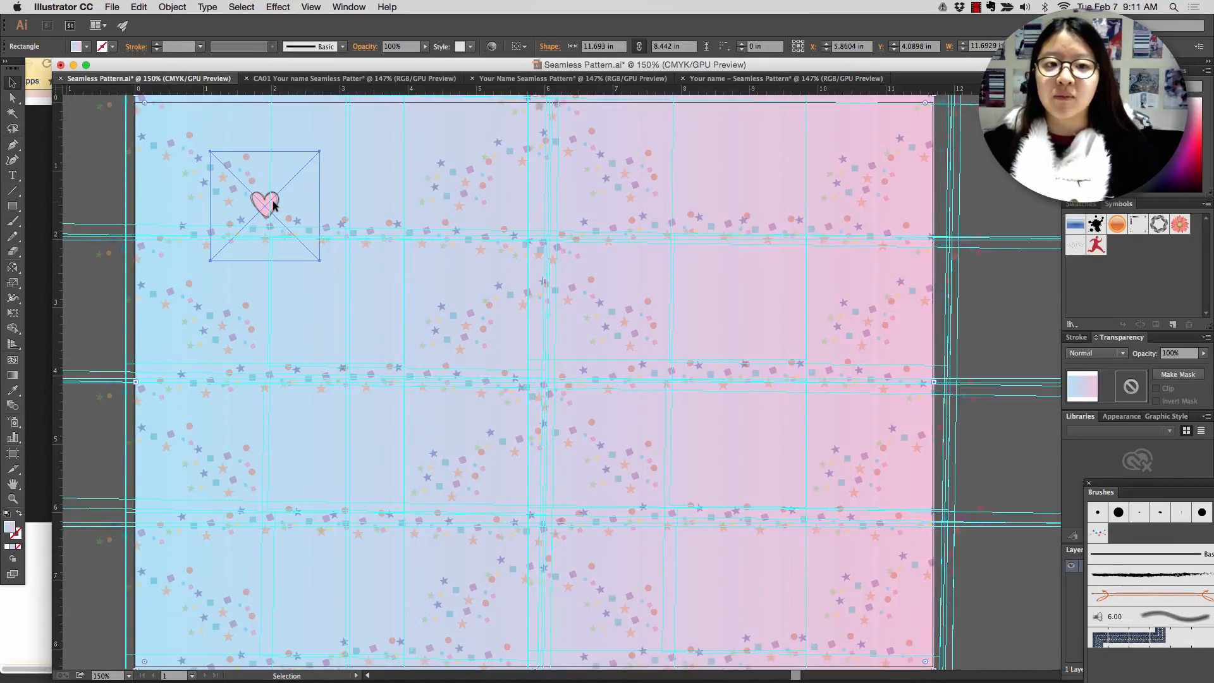
key("F11")
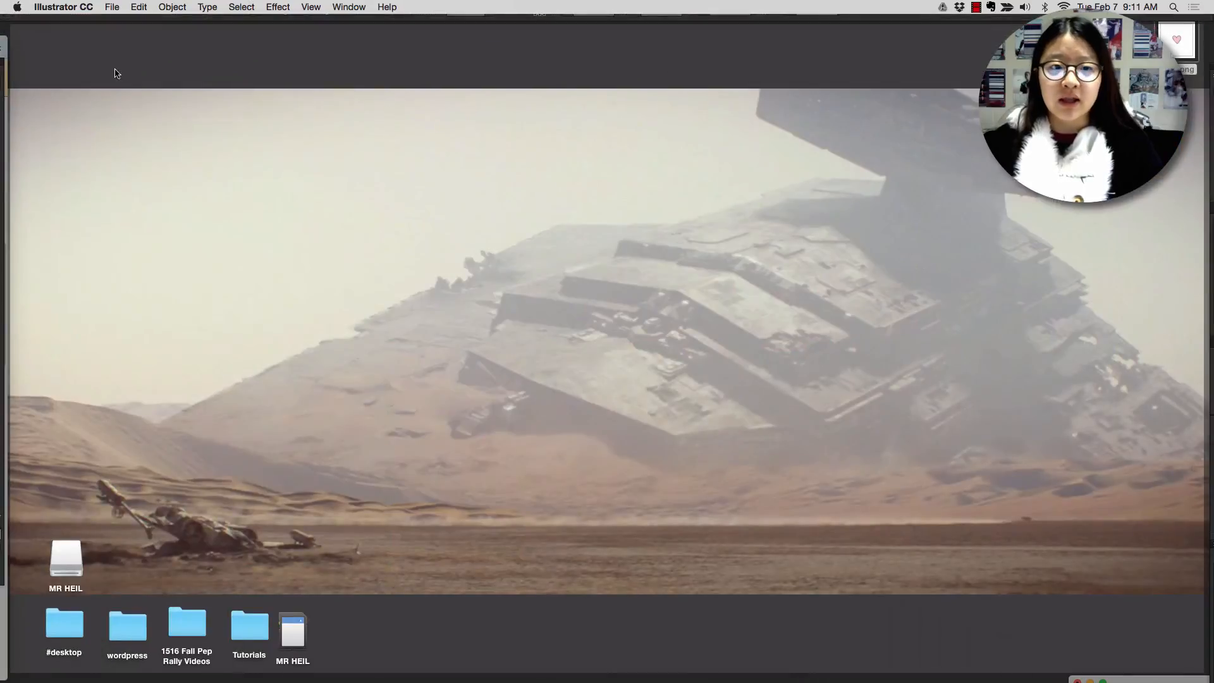
key("F11")
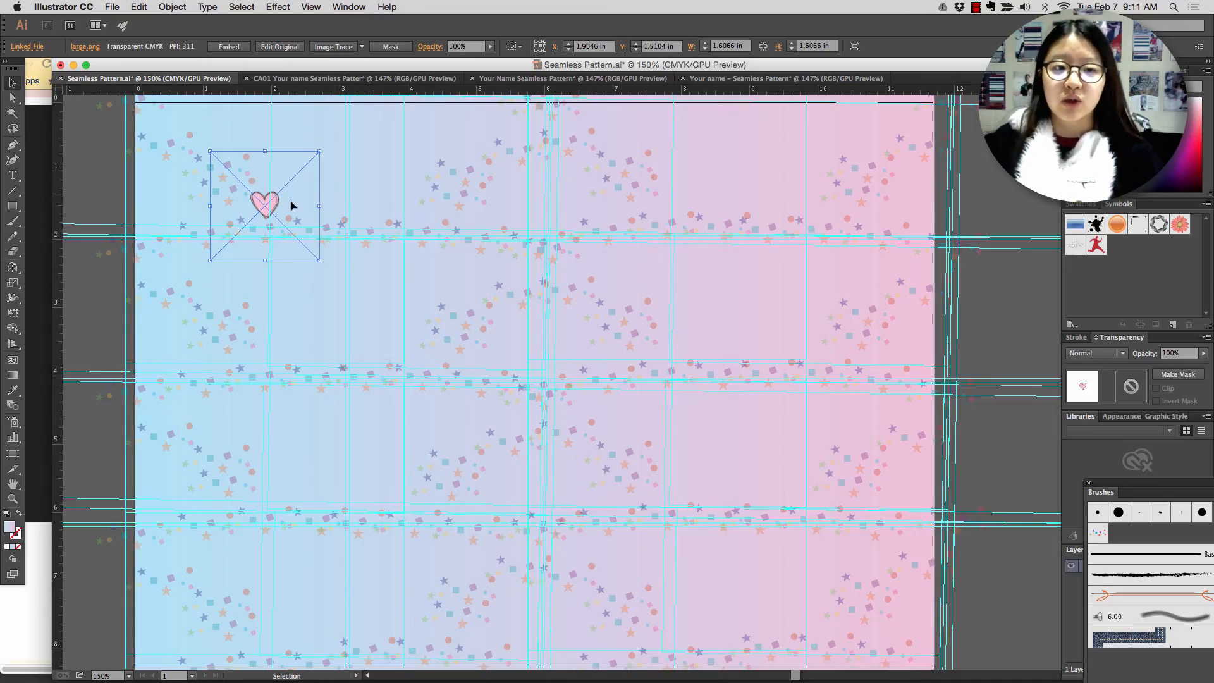
left_click(784, 78)
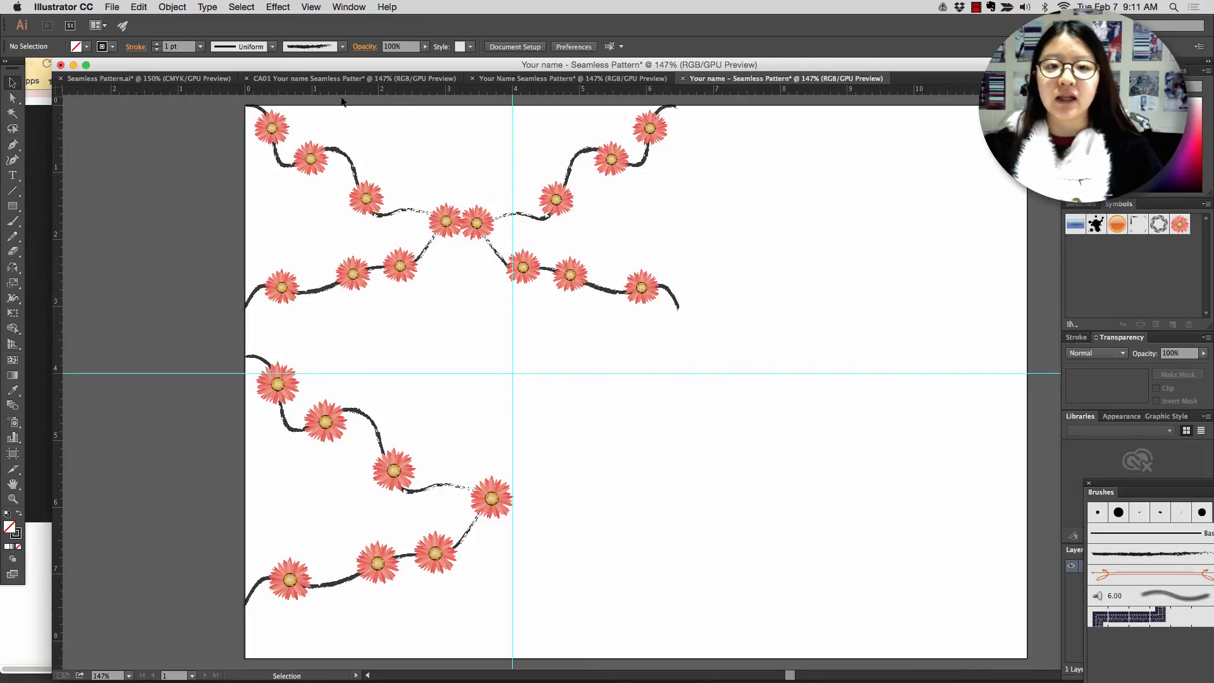
- Try to export the document as a JPEG named Your name - Seamless Pattern, going as far as the JPEG options
left_click(112, 7)
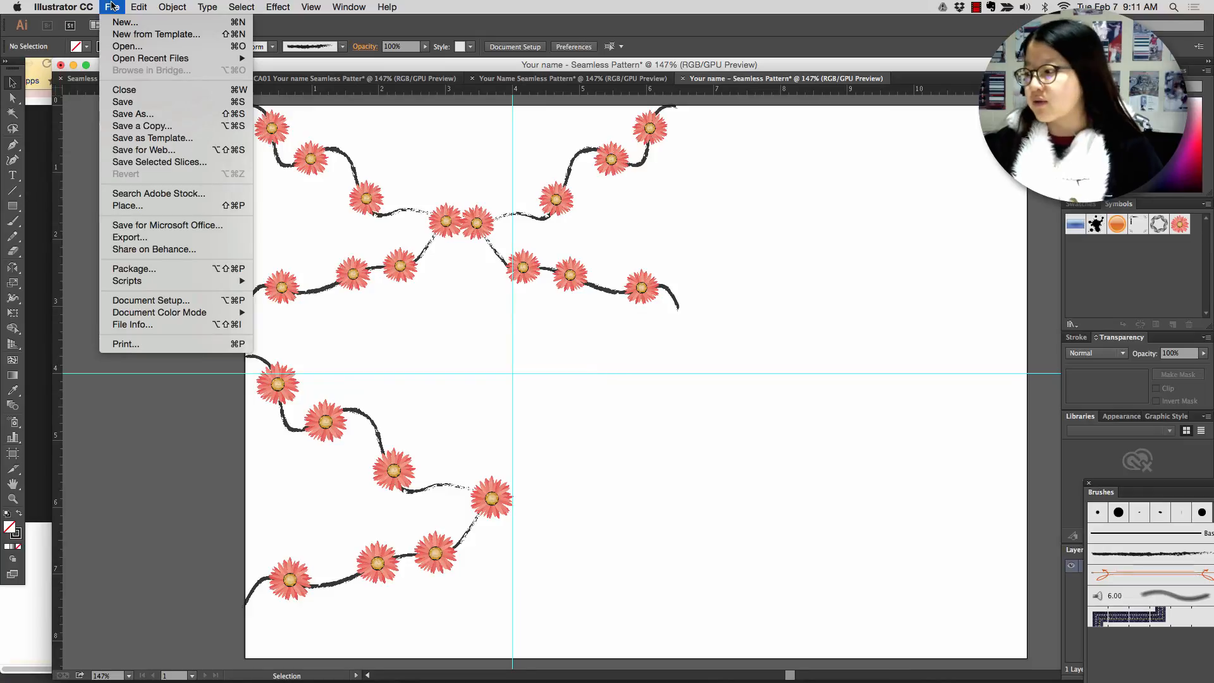
mouse_move(91, 5)
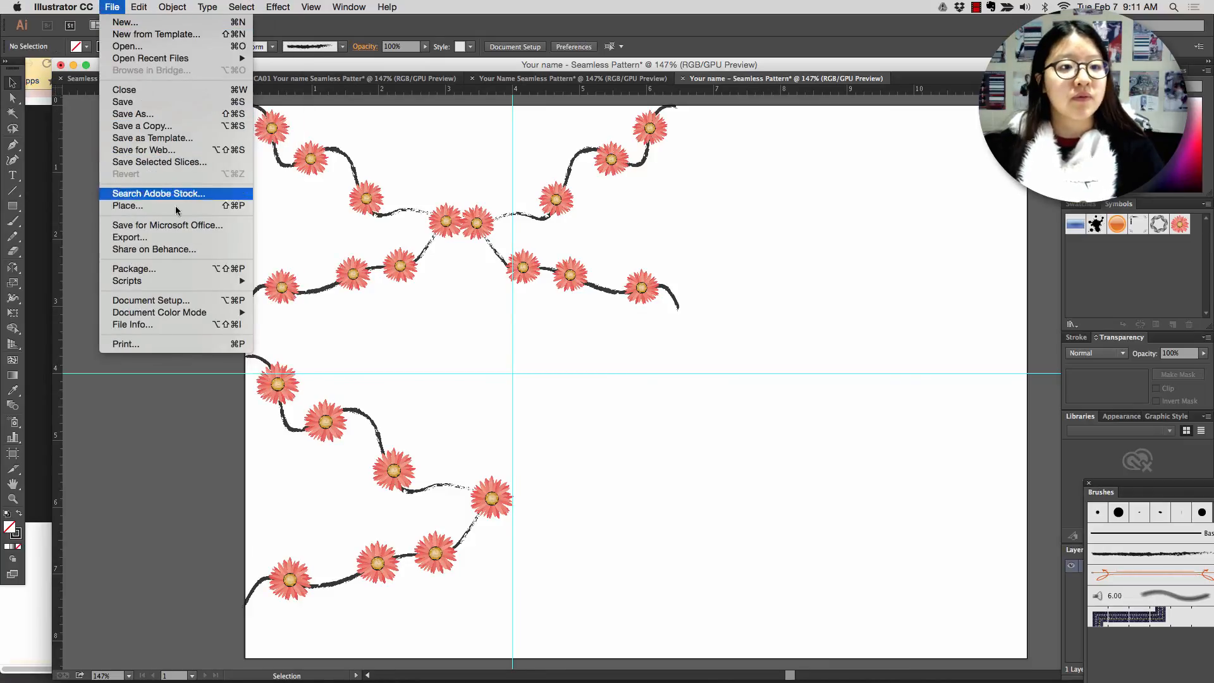
left_click(176, 239)
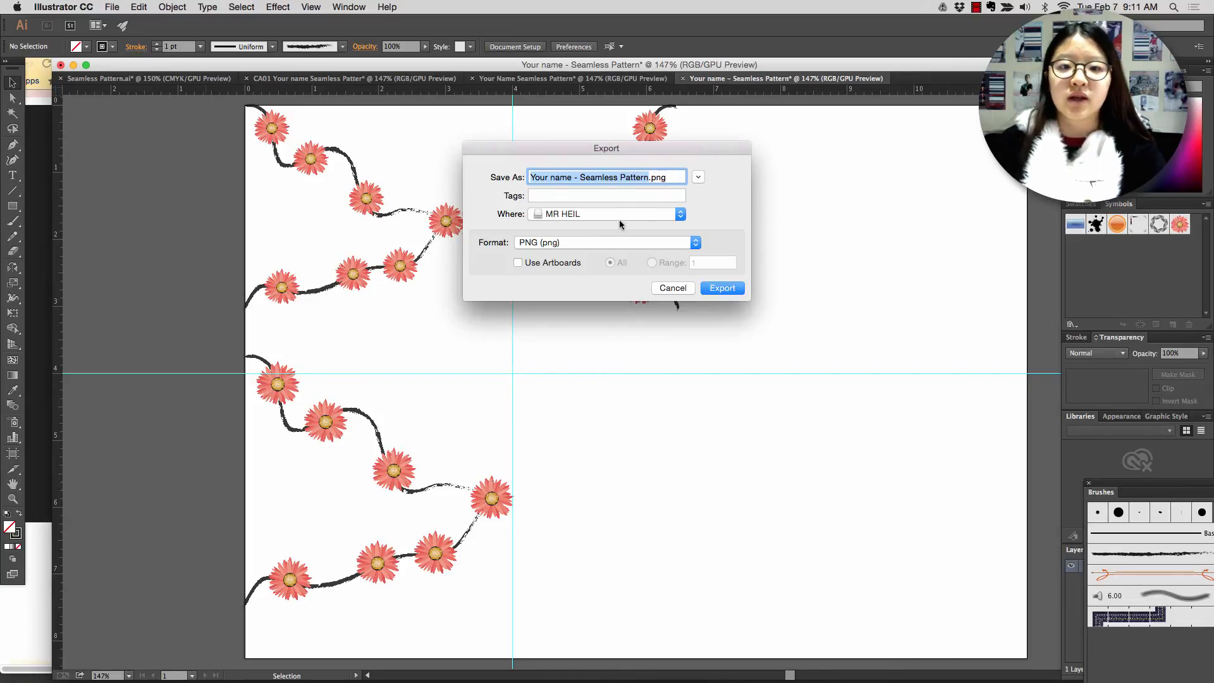
left_click(591, 244)
left_click(591, 323)
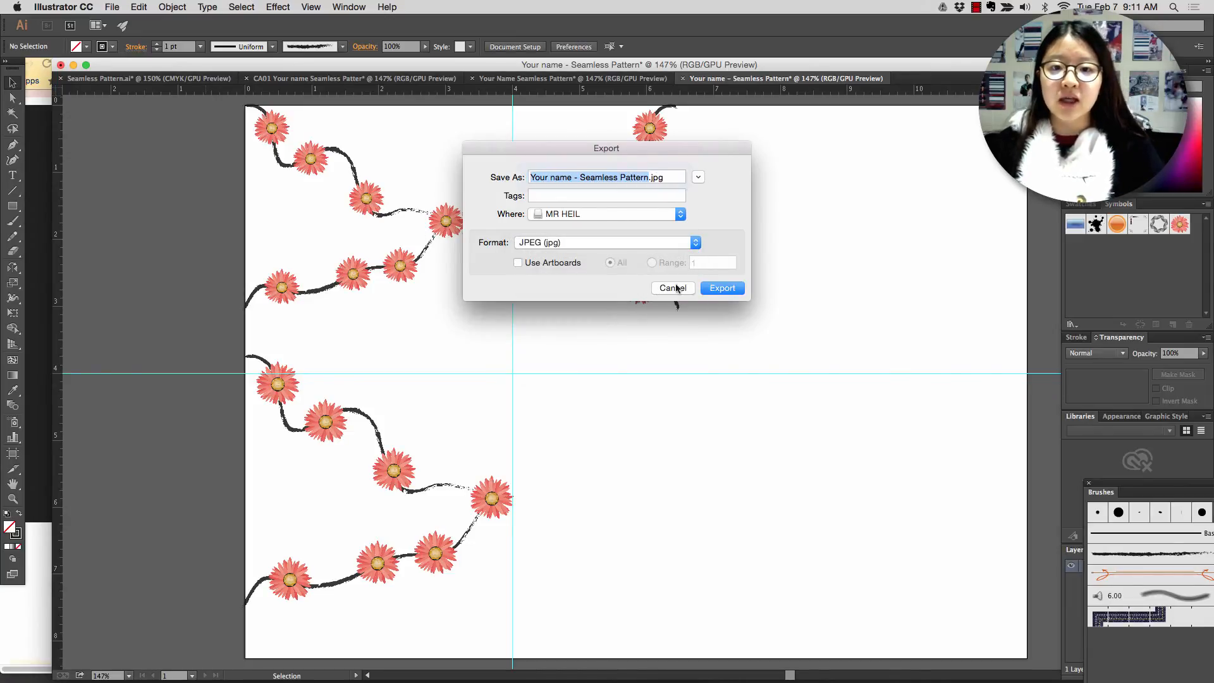
left_click(722, 288)
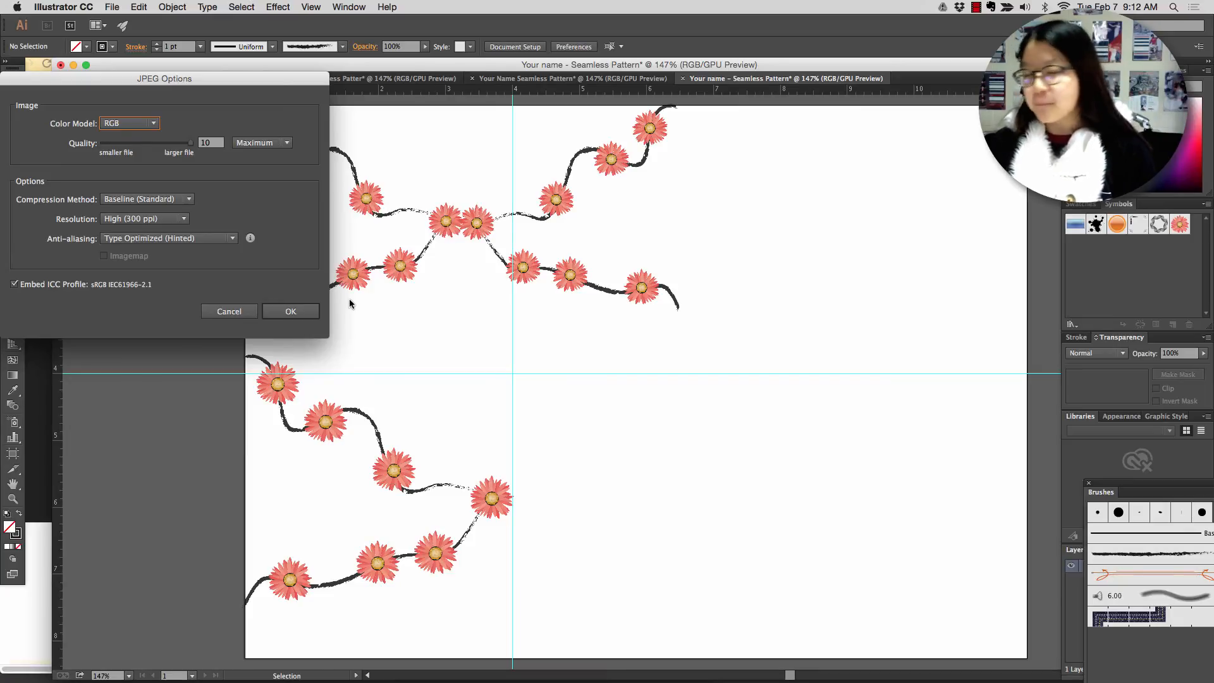
left_click(229, 311)
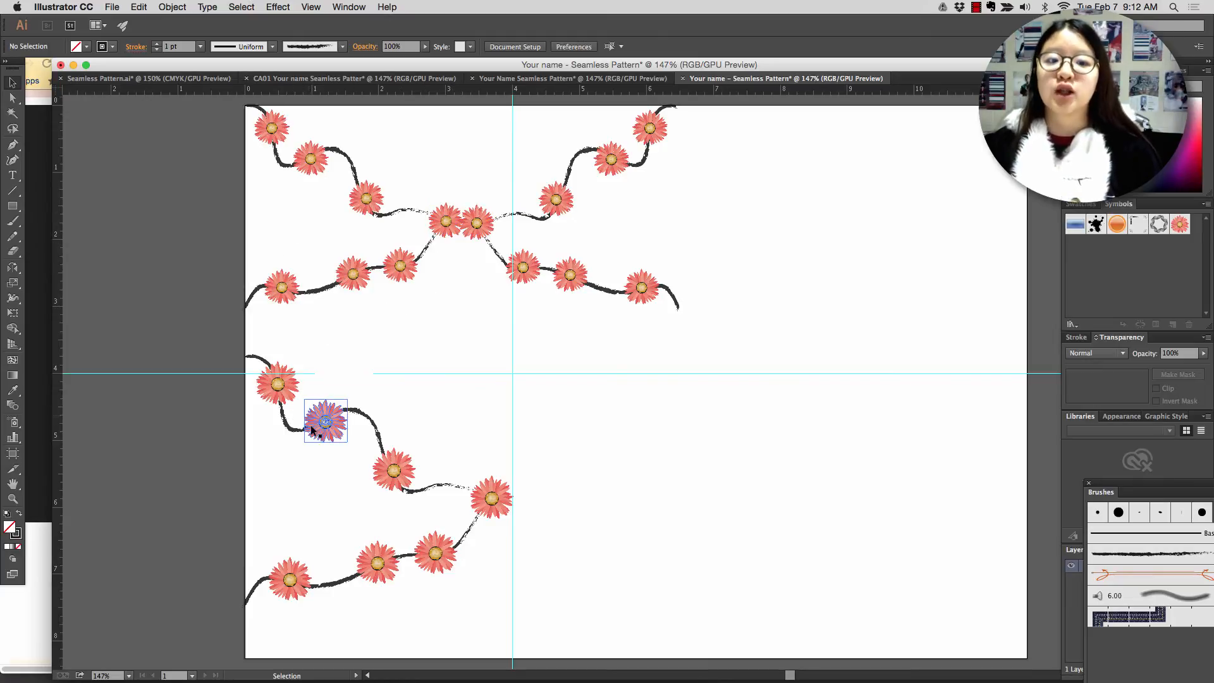
- Move the lower flower group up so its stroke meets the end of the upper-left group at the page edge
left_click_drag(325, 420, 325, 372)
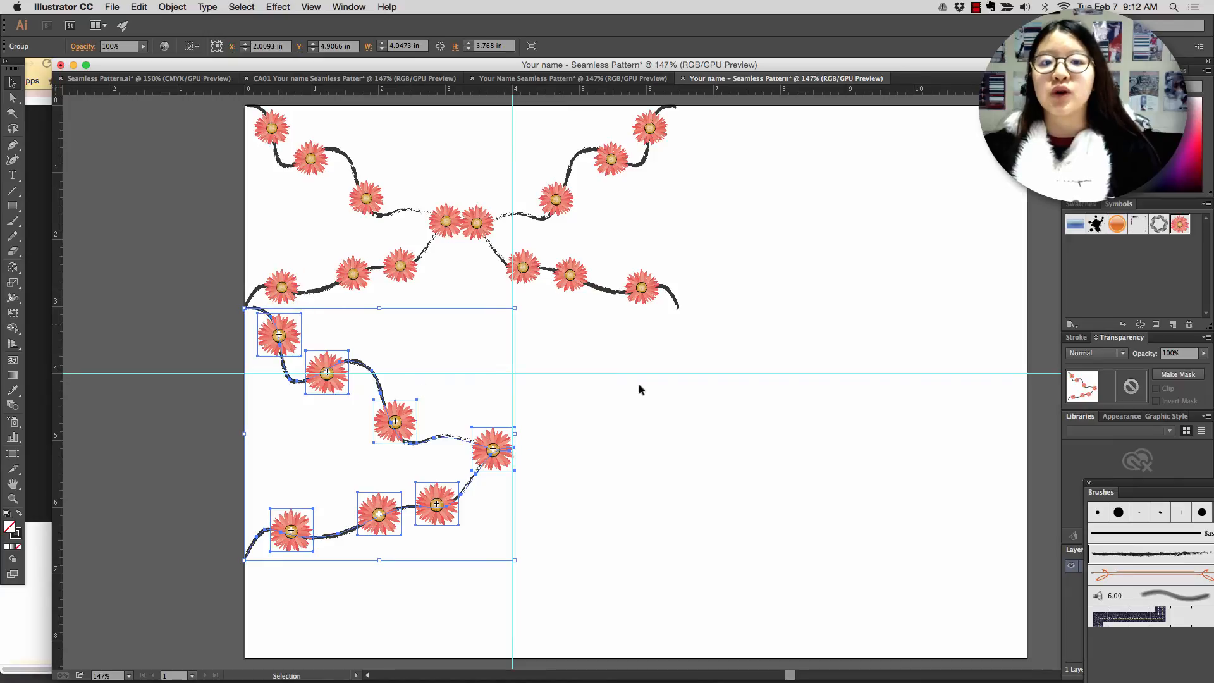